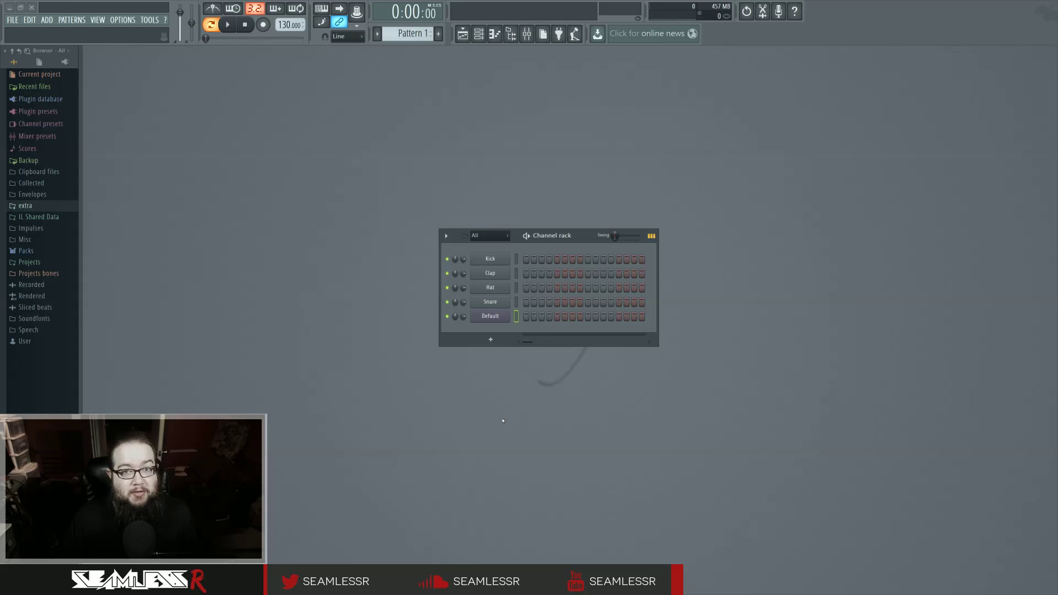
Open the Default channel's envelope controller, turn on step editing and clear the existing envelope points
left_click(488, 317)
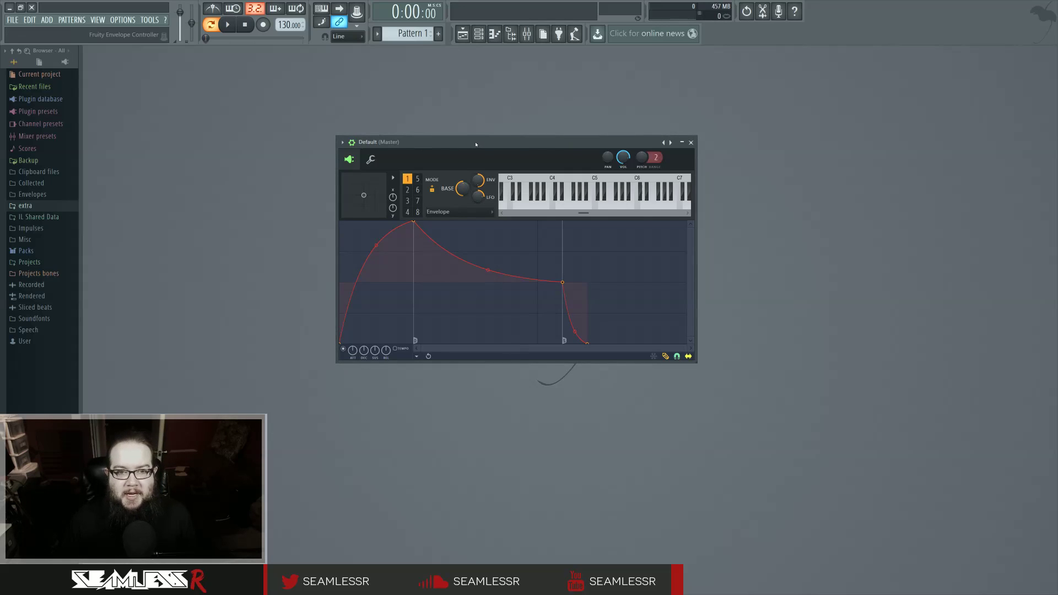
mouse_move(477, 146)
left_mouse_down()
mouse_move(479, 133)
mouse_move(487, 147)
left_mouse_up()
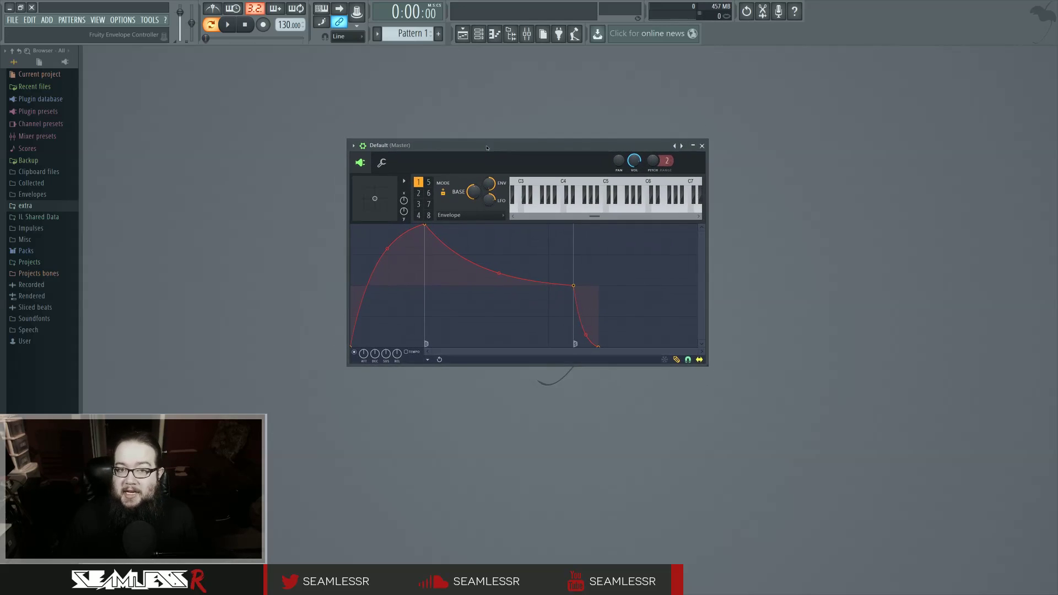
left_click(677, 359)
right_click(680, 334)
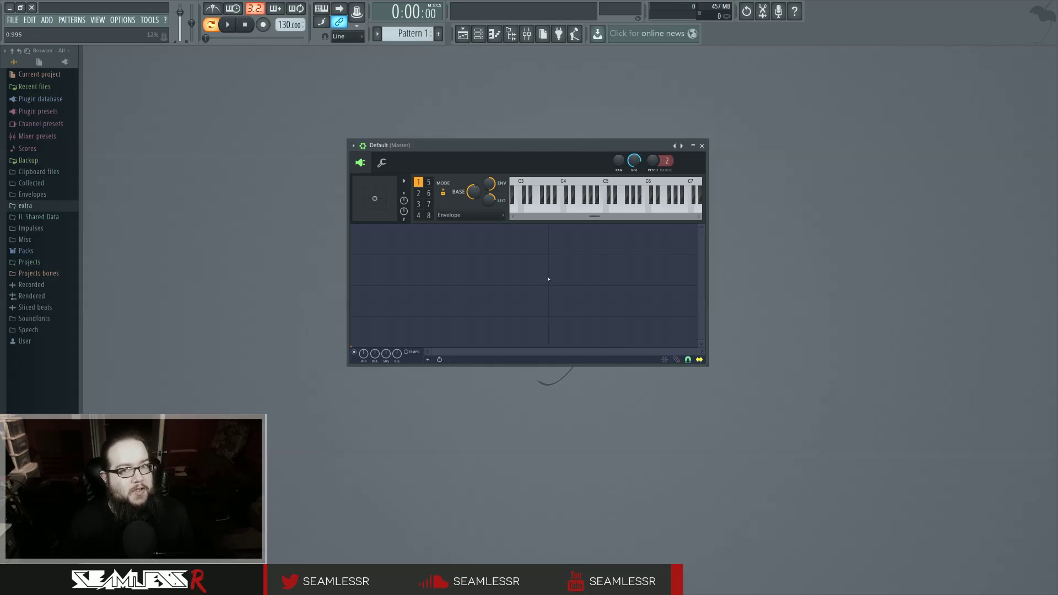
Place one envelope point at mid level and raise the envelope's starting point to maximum, forming a falling line
right_click(489, 278)
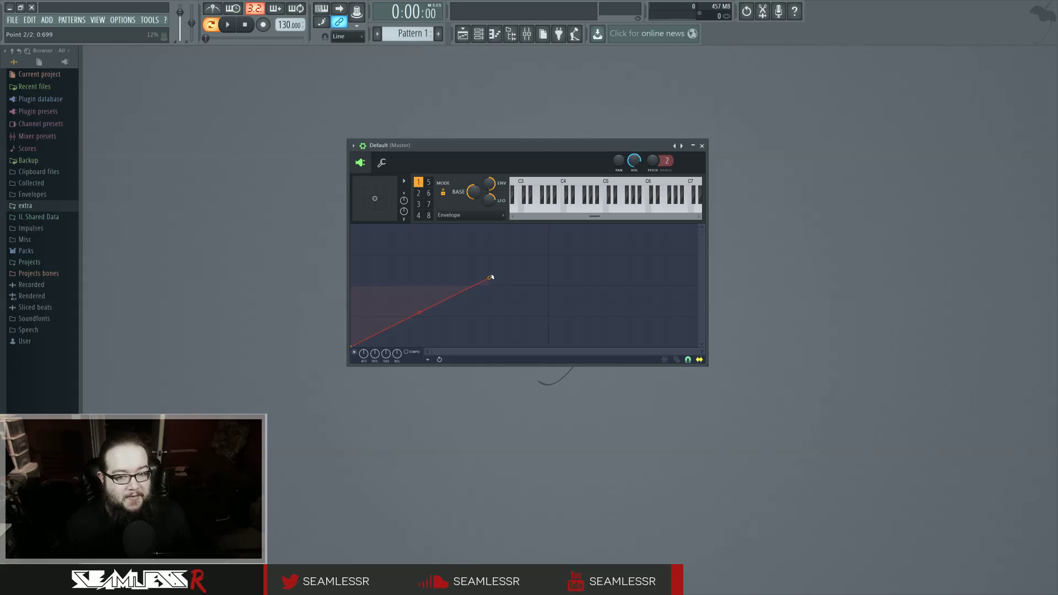
right_click(489, 277)
left_click(487, 275)
left_click_drag(488, 277, 489, 285)
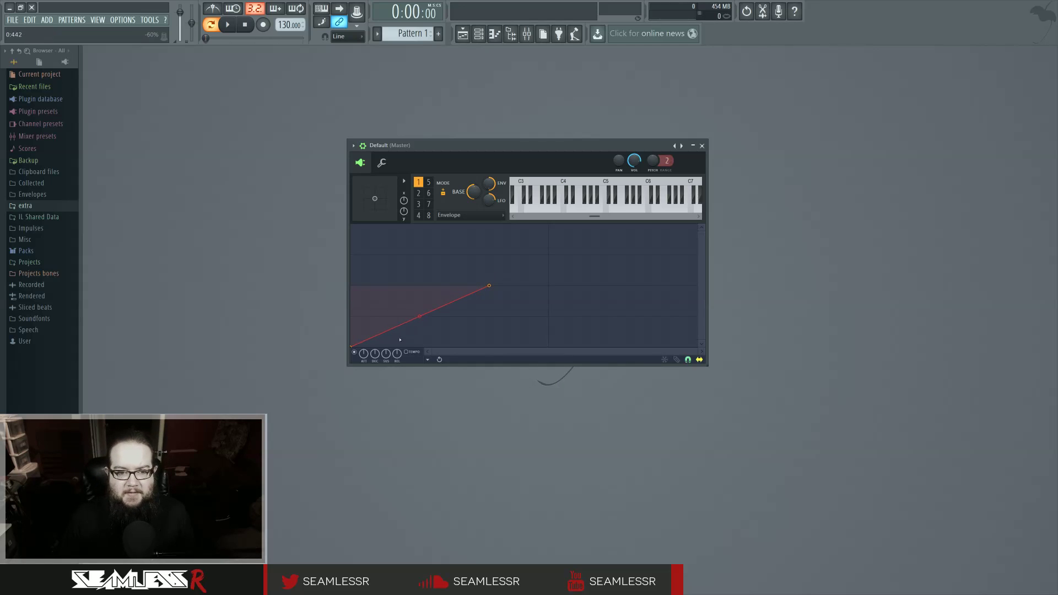
left_click_drag(351, 346, 351, 224)
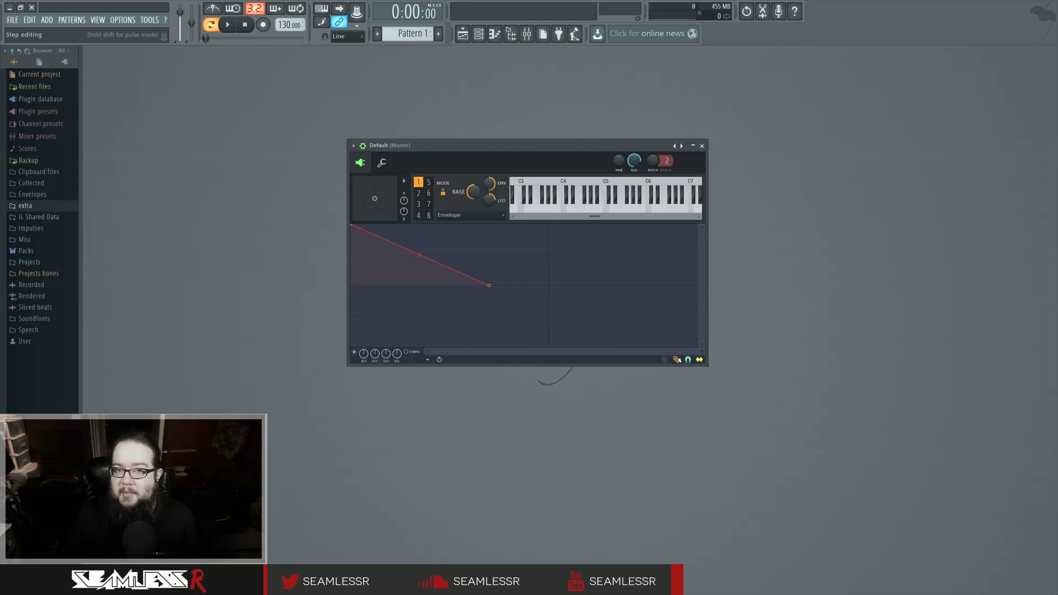
Add a single envelope point past the mid-level point and try the options in its point settings
right_click(509, 270)
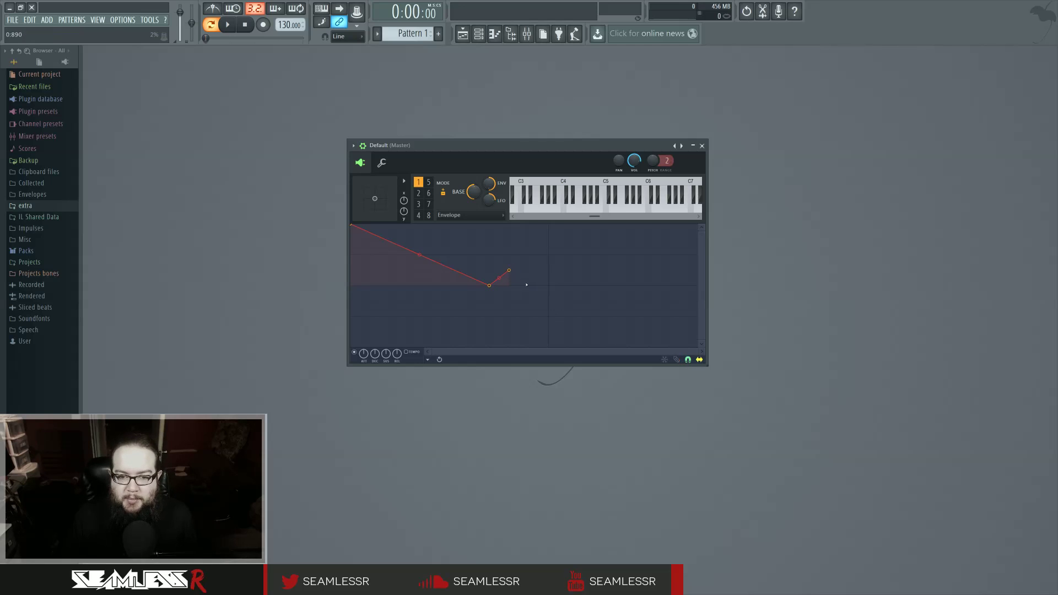
right_click(509, 271)
left_click(523, 259)
right_click(509, 270)
left_click(521, 284)
With step editing on, draw a freehand envelope snapped to the grid, and redraw it smoothly with snapping off
left_click(676, 359)
mouse_move(359, 248)
left_mouse_down()
mouse_move(405, 265)
mouse_move(649, 287)
mouse_move(669, 272)
mouse_move(479, 269)
mouse_move(394, 297)
mouse_move(370, 283)
mouse_move(518, 288)
mouse_move(608, 308)
left_mouse_up()
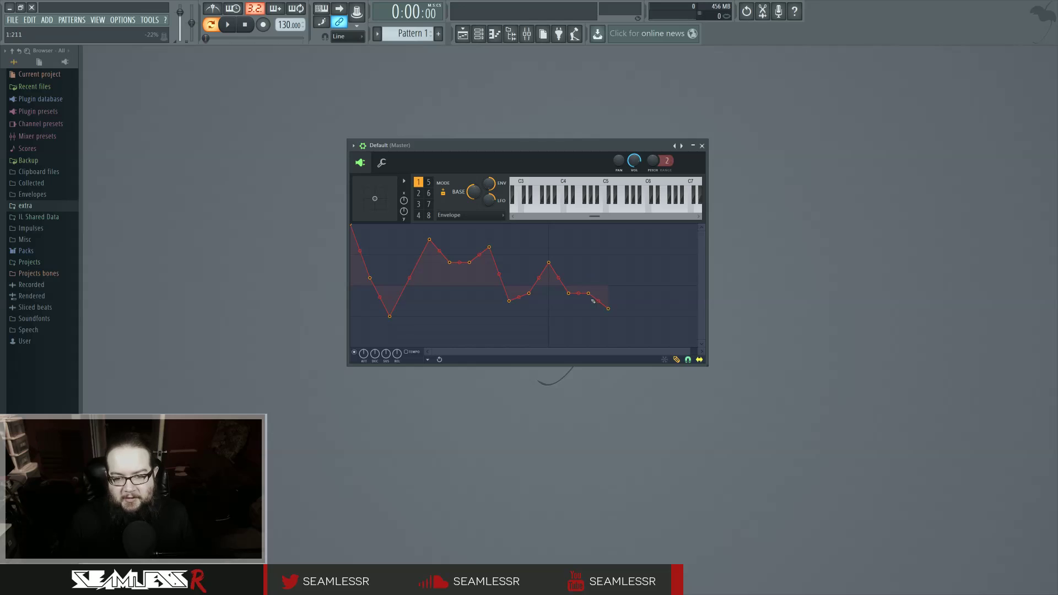
left_click(688, 359)
mouse_move(359, 240)
left_mouse_down()
mouse_move(410, 249)
mouse_move(561, 329)
mouse_move(672, 245)
left_mouse_up()
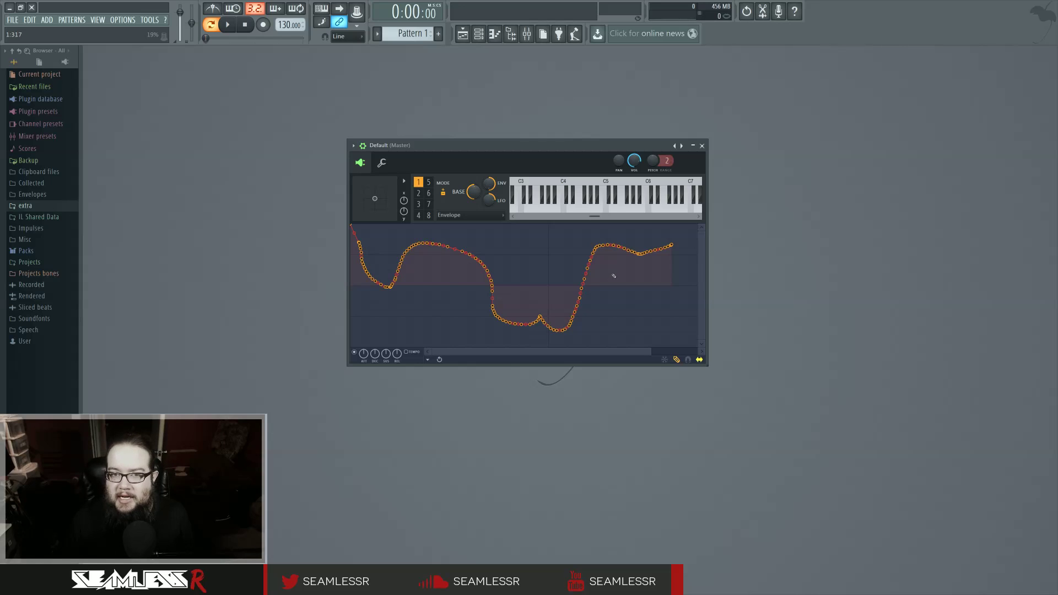
Add three low and three high single-point spikes along the freehand envelope curve
left_click(444, 339)
left_click(485, 340)
left_click(613, 330)
left_click(511, 237)
left_click(539, 228)
left_click(558, 232)
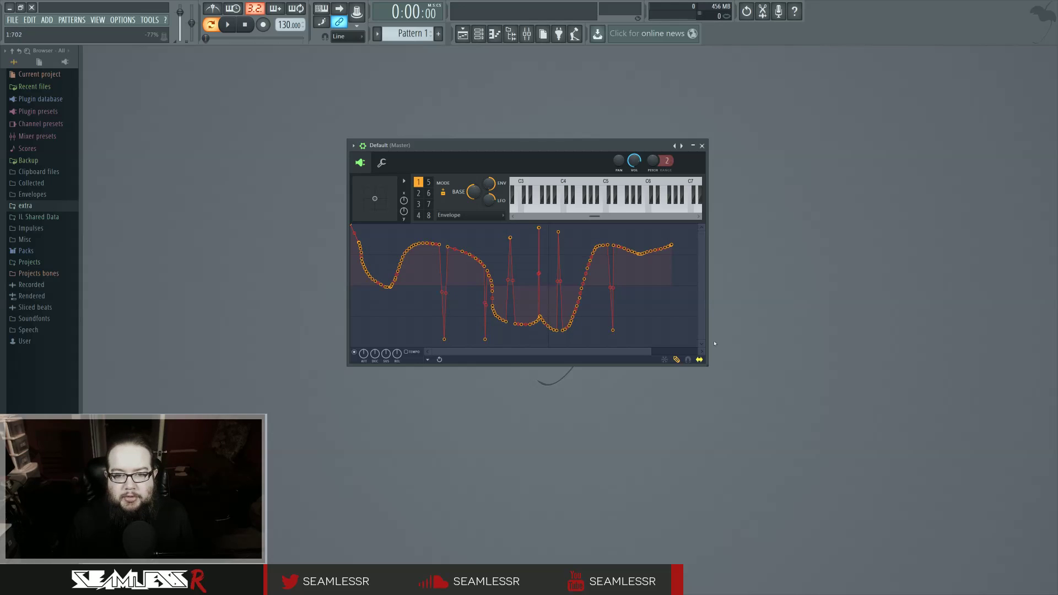
Erase the drawn envelope and add one minimum-level point for a short downward ramp with step editing off, closing the controller
right_click(666, 312)
left_click_drag(677, 366, 676, 370)
left_click(676, 365)
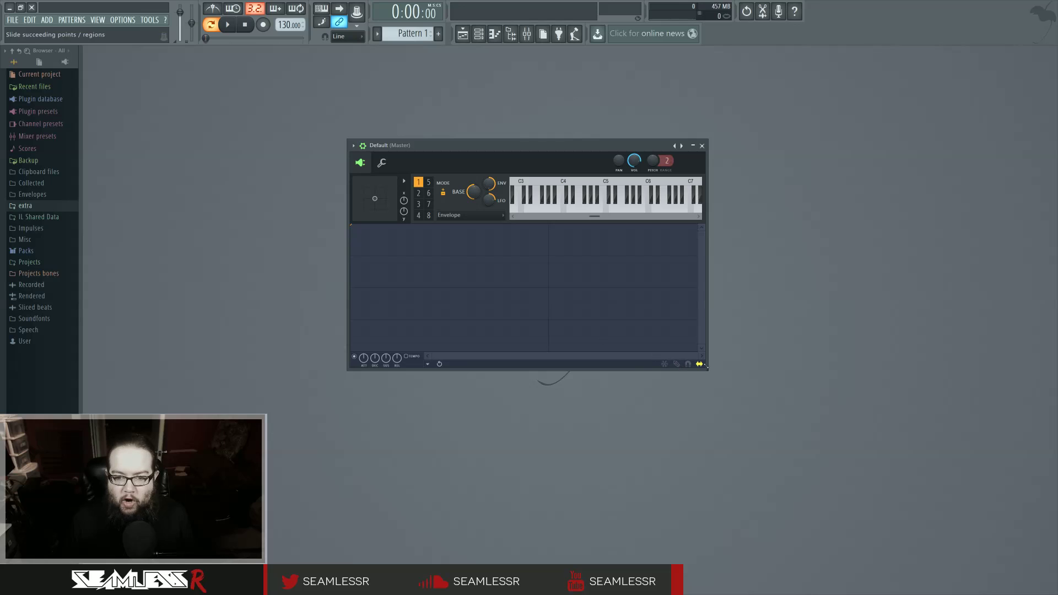
mouse_move(381, 289)
left_mouse_down()
mouse_move(407, 315)
mouse_move(410, 353)
left_mouse_up()
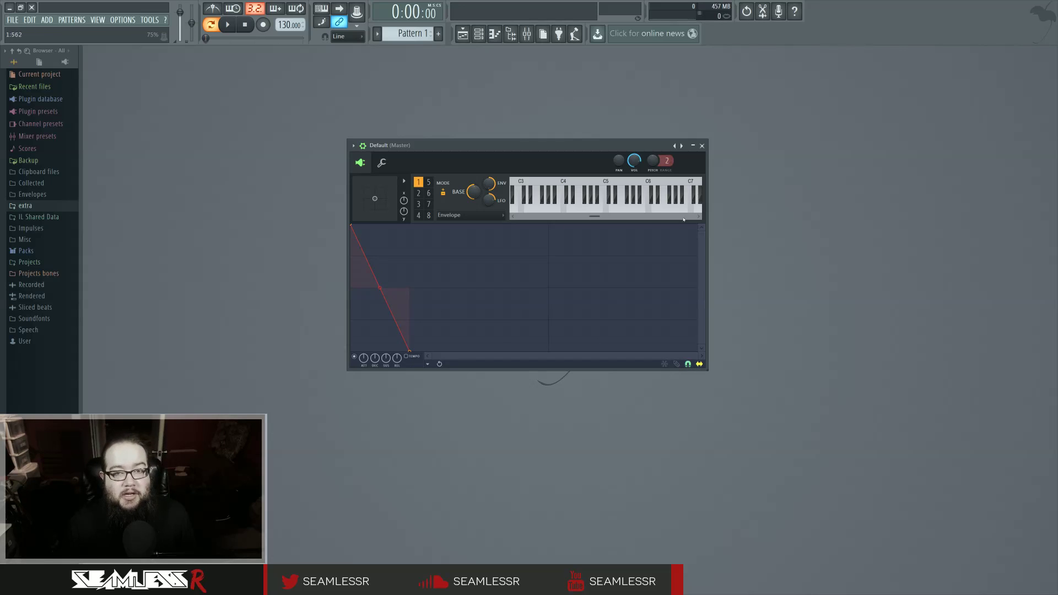
left_click(702, 145)
Create an automation clip for the Kick channel's volume in the playlist
left_click(463, 34)
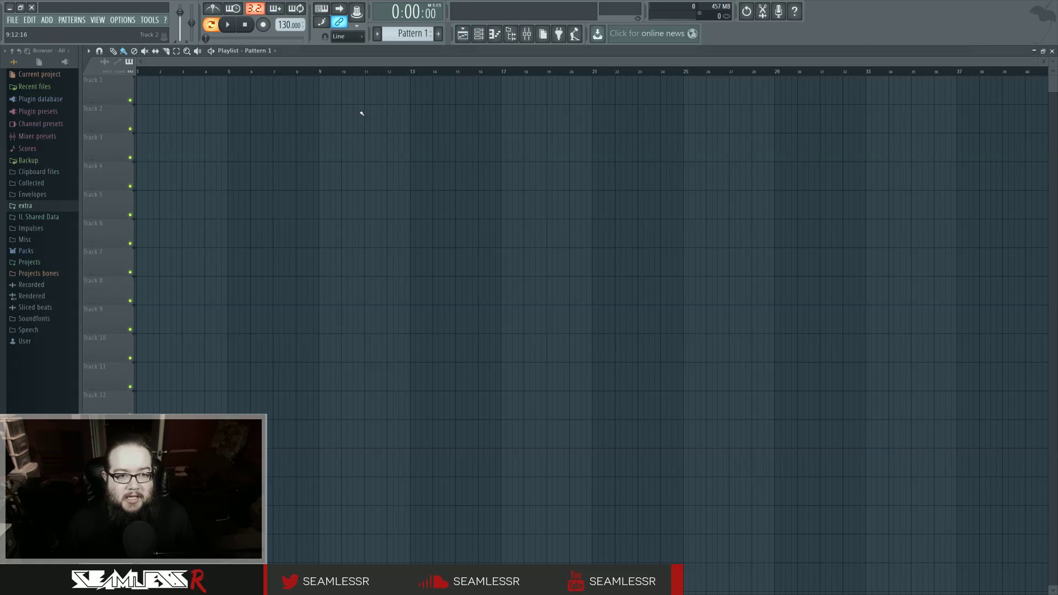
left_click(479, 34)
right_click(463, 259)
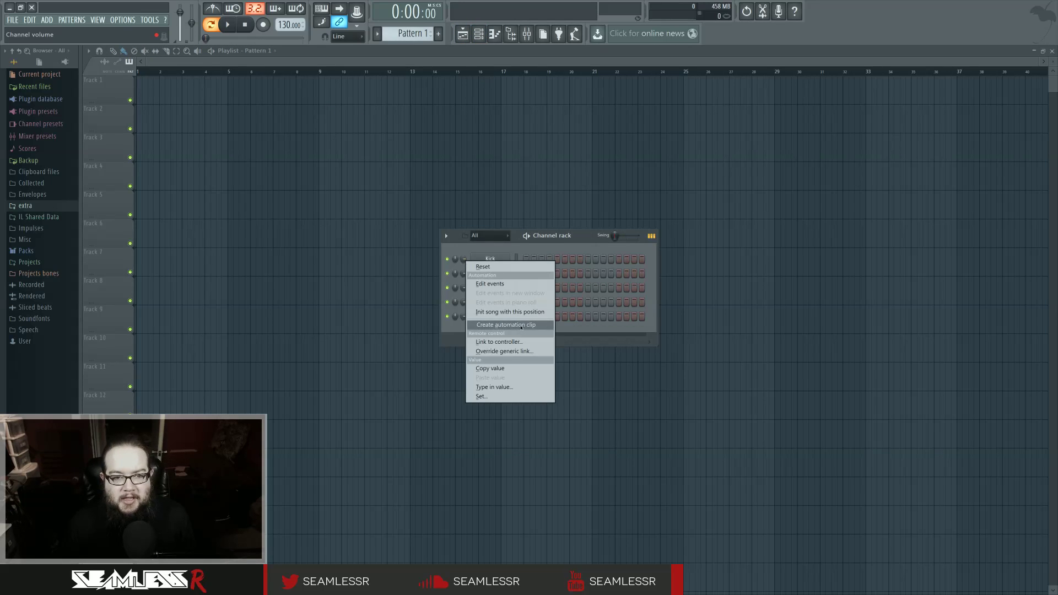
left_click(521, 326)
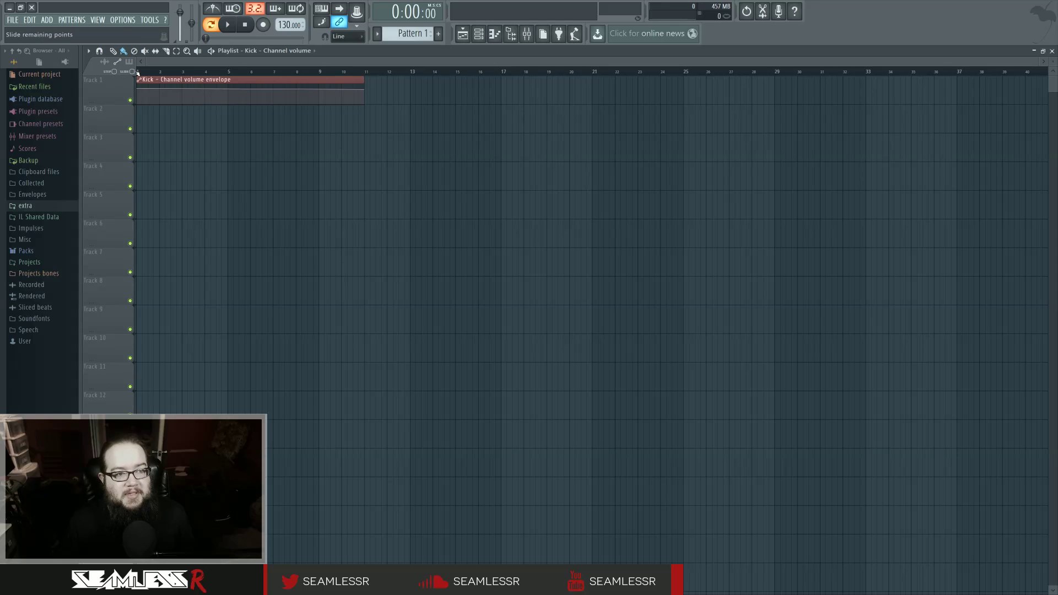
Turn on step editing in the playlist and draw a wavy freehand curve across the Kick volume automation clip
left_click(114, 71)
mouse_move(143, 93)
left_mouse_down()
mouse_move(286, 93)
mouse_move(187, 82)
mouse_move(142, 93)
left_mouse_up()
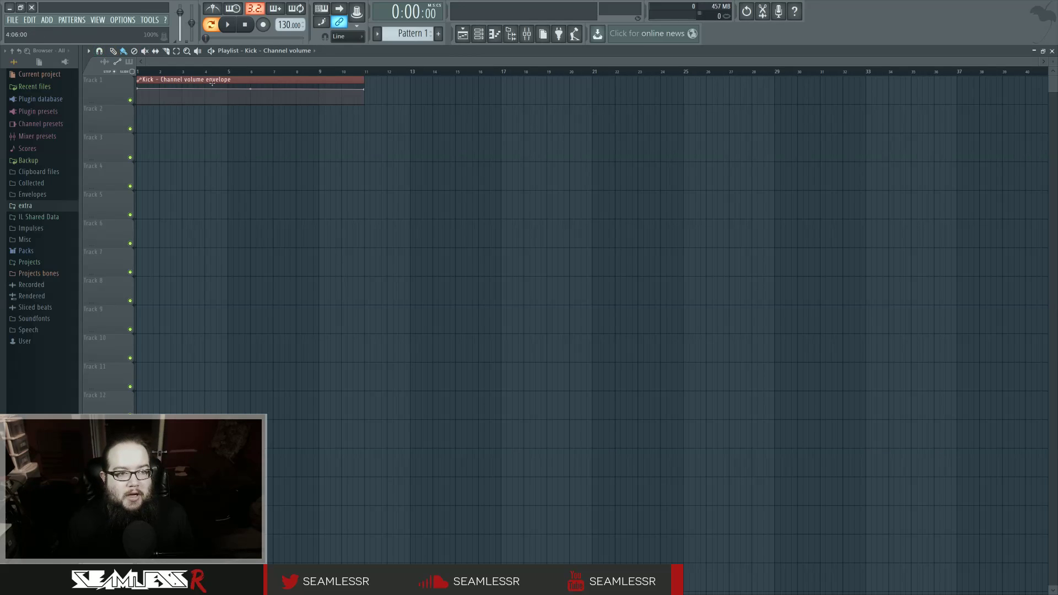
left_click_drag(217, 79, 245, 80)
left_click_drag(246, 86, 166, 84)
key("ctrl+z")
key("ctrl+z")
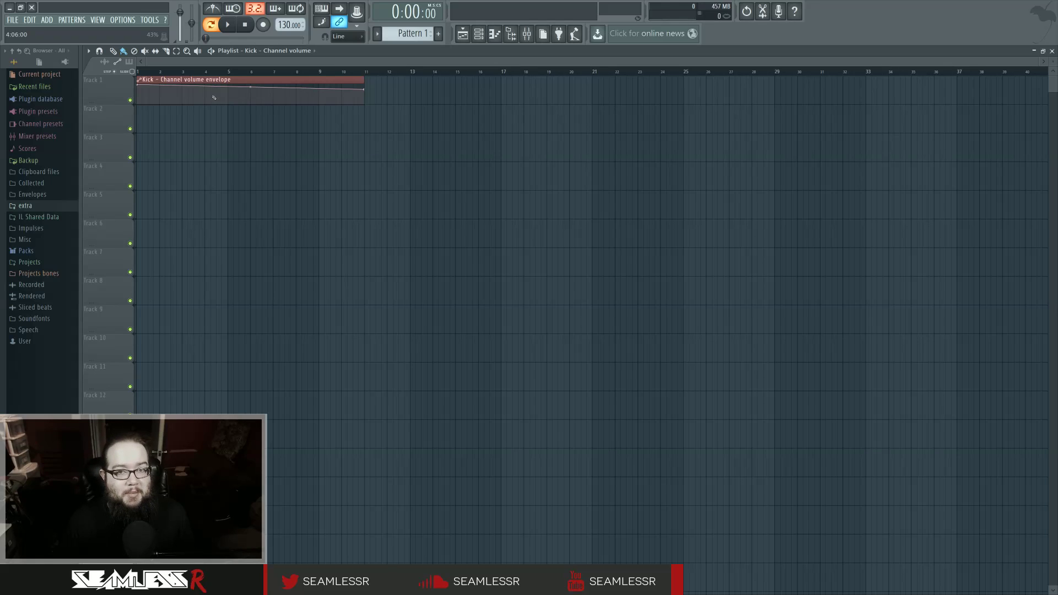
mouse_move(145, 88)
left_mouse_down()
mouse_move(157, 98)
mouse_move(351, 90)
left_mouse_up()
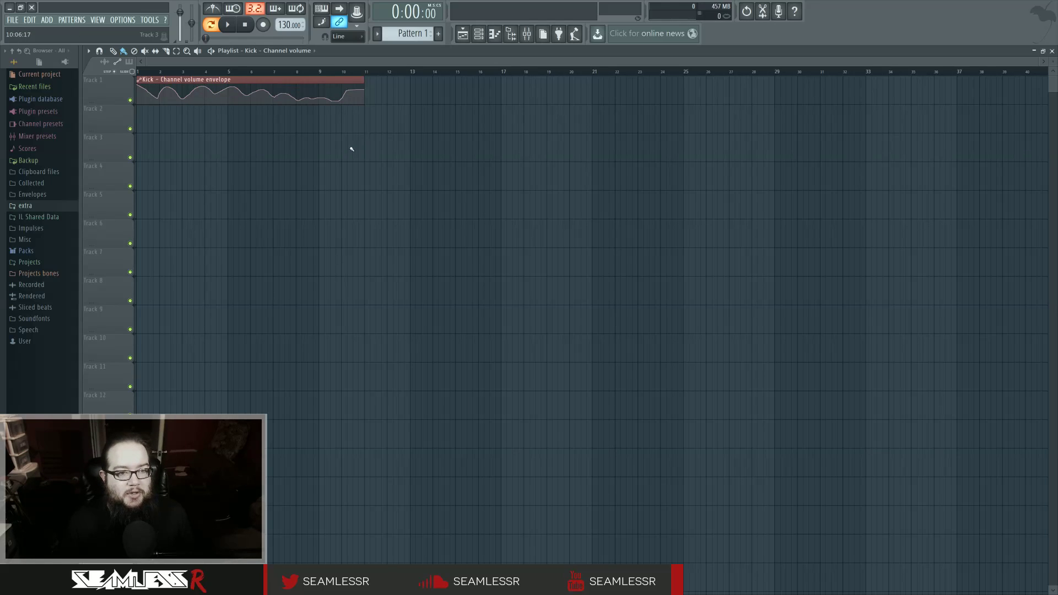
Enlarge the playlist tracks and erase the freehand points from the Kick volume automation clip
right_click(347, 92, "alt")
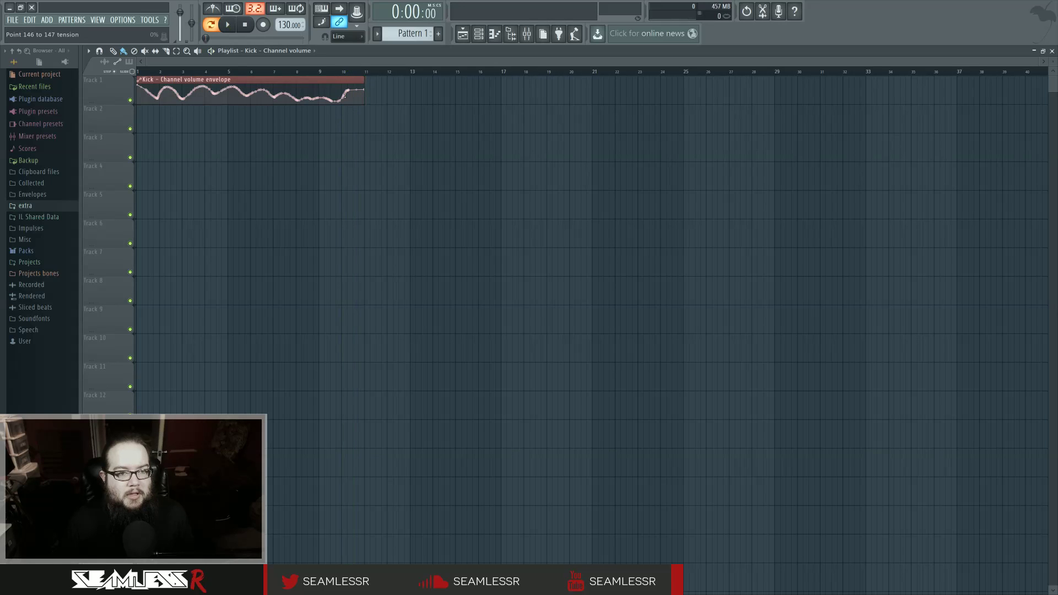
scroll(340, 103, "up", 5)
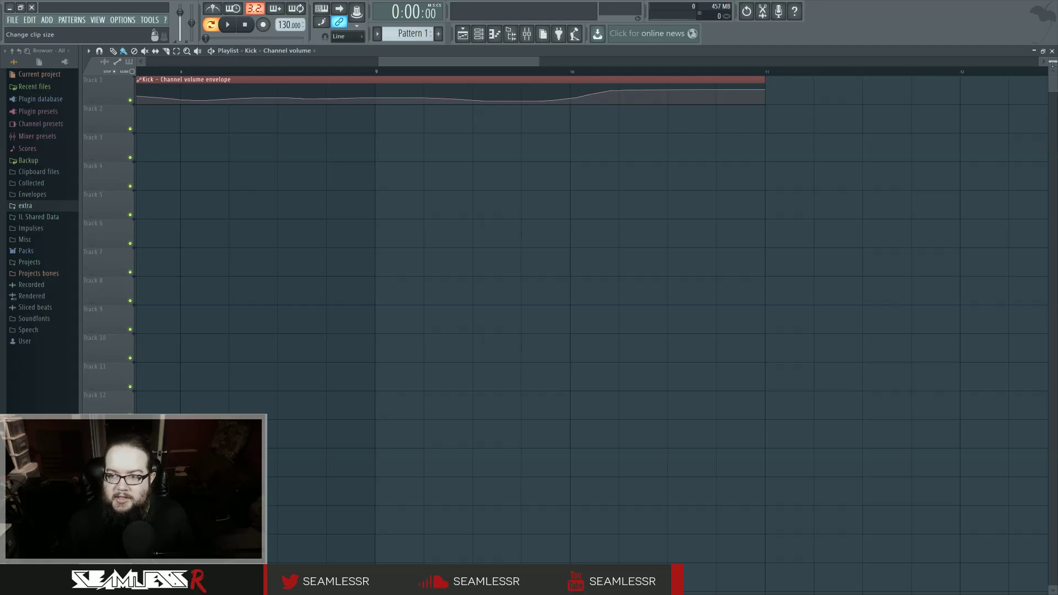
left_click_drag(1052, 62, 1053, 33)
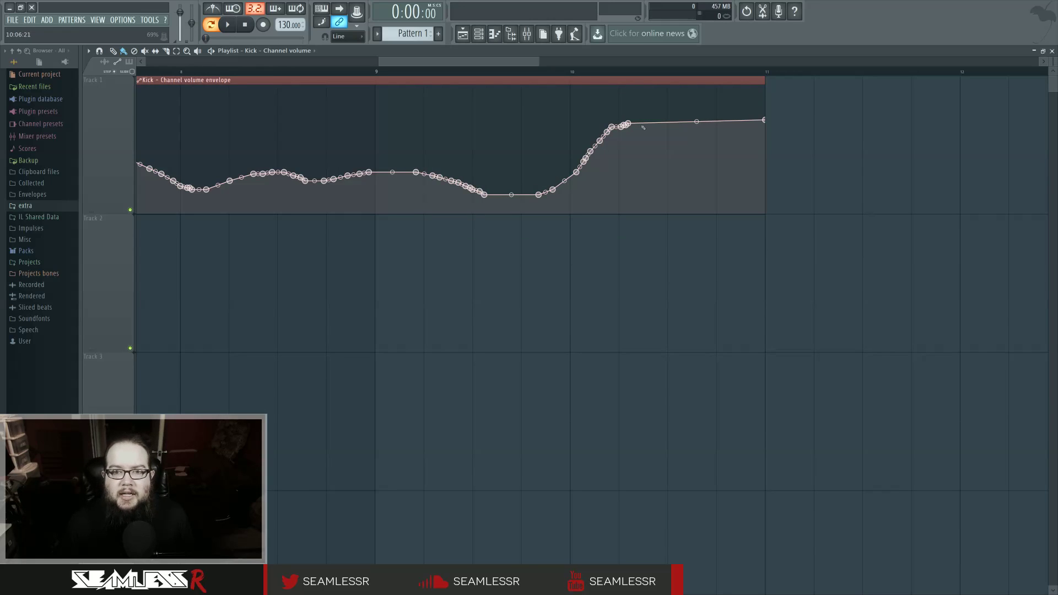
scroll(642, 128, "down", 6, "ctrl")
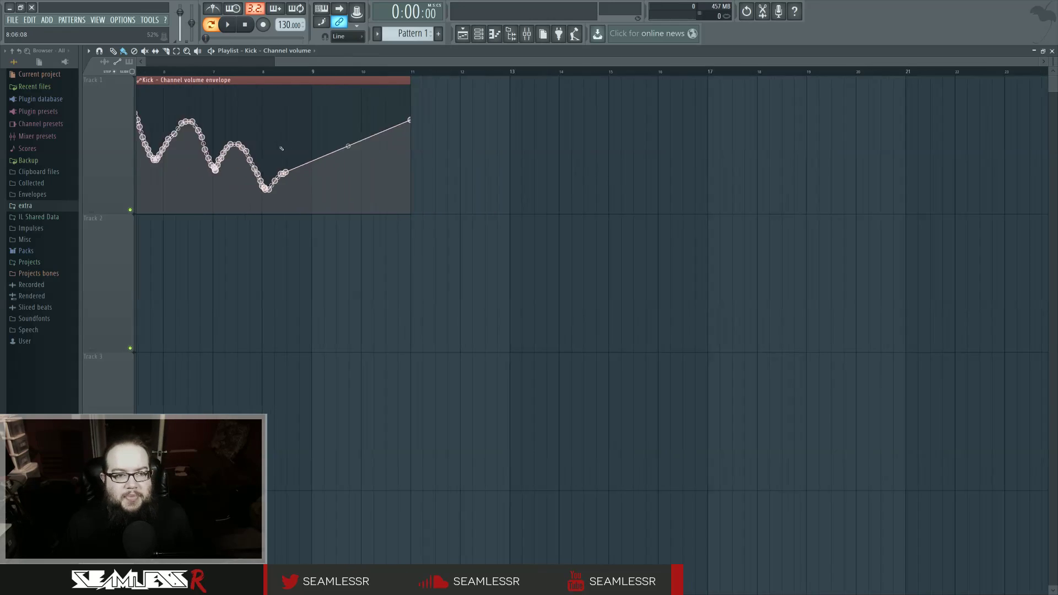
left_click_drag(475, 259, 864, 291)
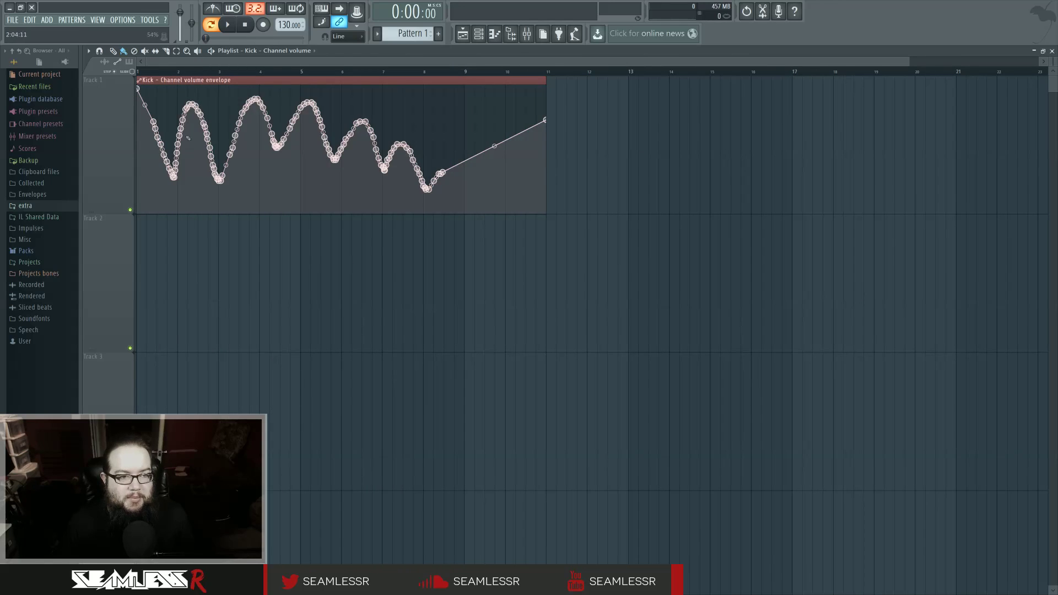
mouse_move(444, 181)
left_mouse_down()
mouse_move(242, 137)
mouse_move(143, 138)
left_mouse_up()
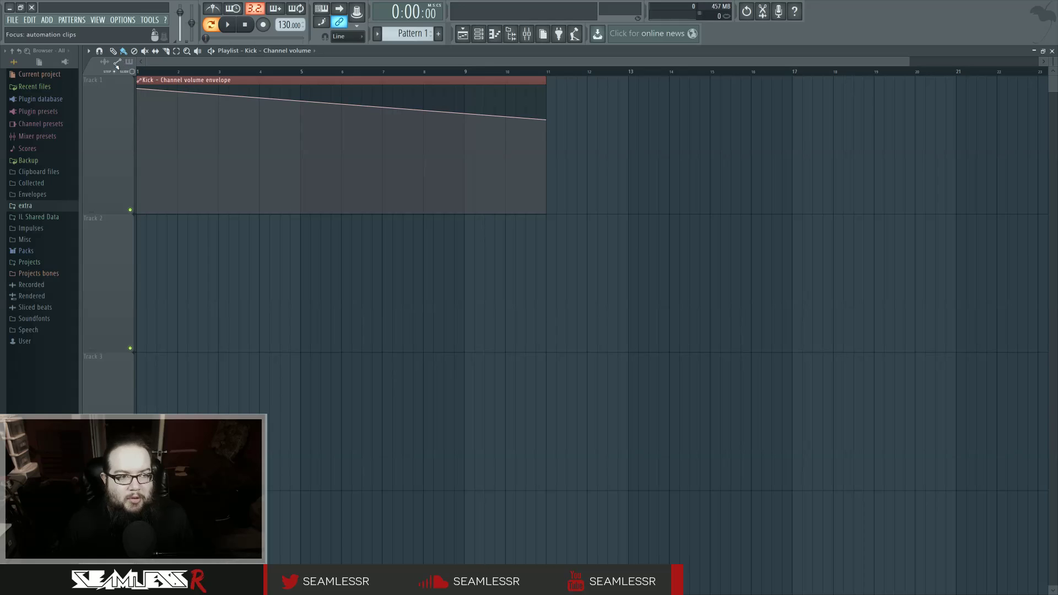
Lower the Kick volume clip's starting point level with its end point and delete the clip from the playlist
left_click_drag(138, 90, 138, 119)
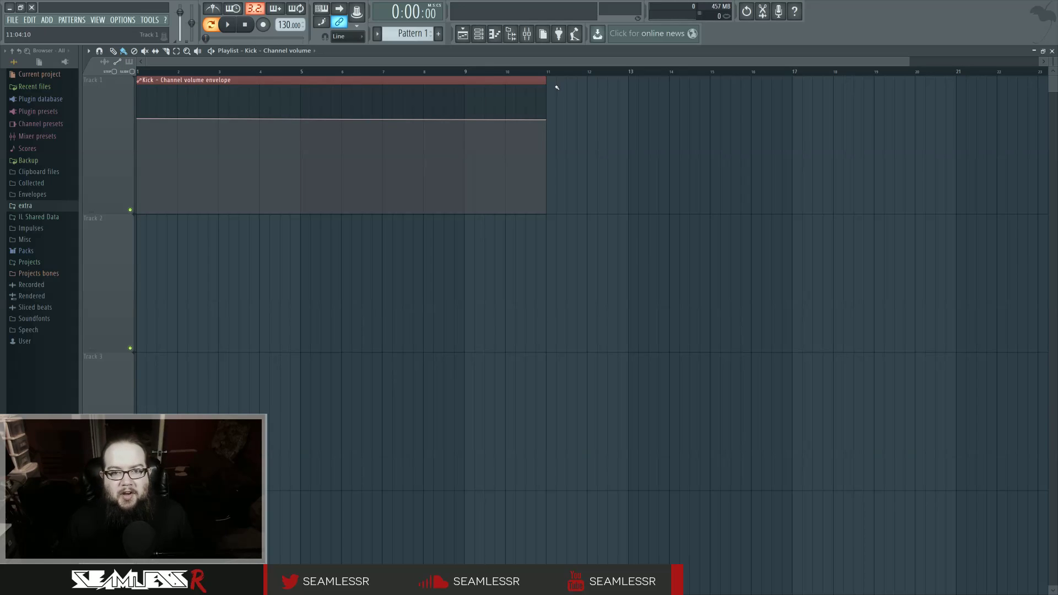
right_click(518, 80)
Add a Sytrus instrument to the channel rack and show the volume LFO editor of operator 2
left_click(479, 33)
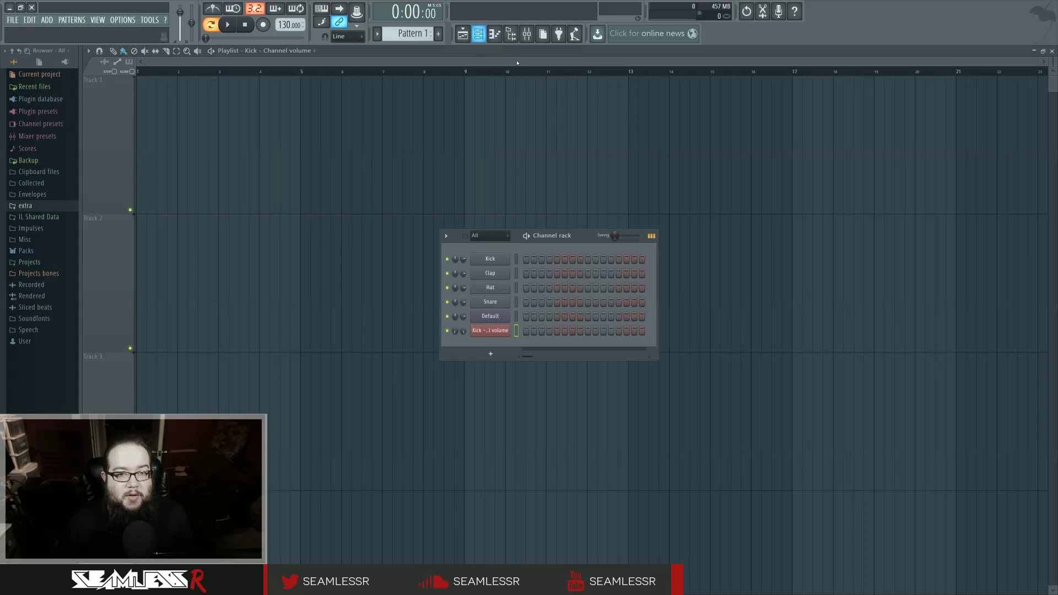
key("alt+p")
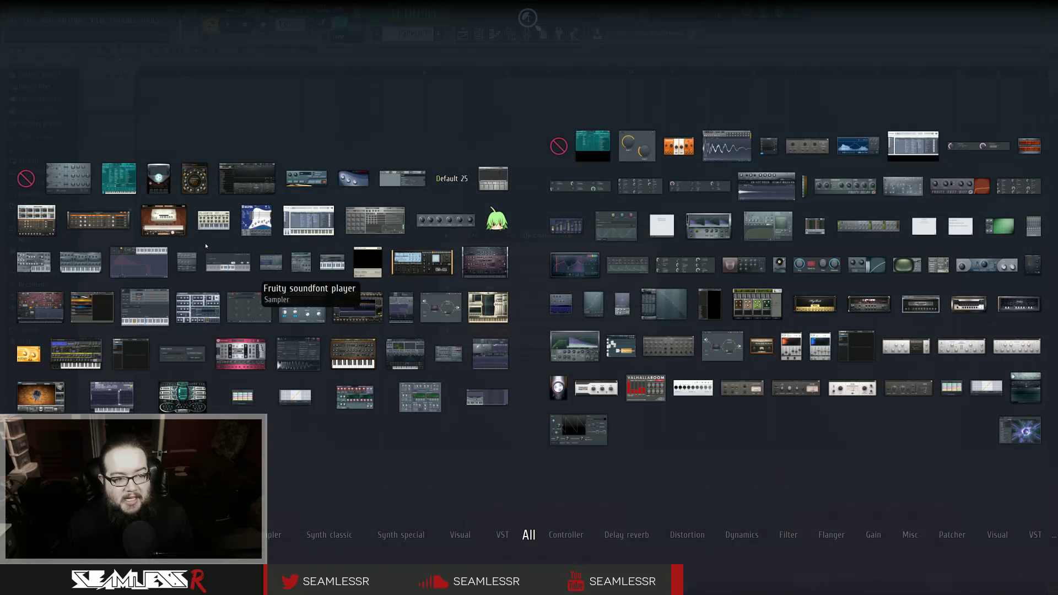
left_click_drag(117, 398, 537, 367)
left_click(359, 203)
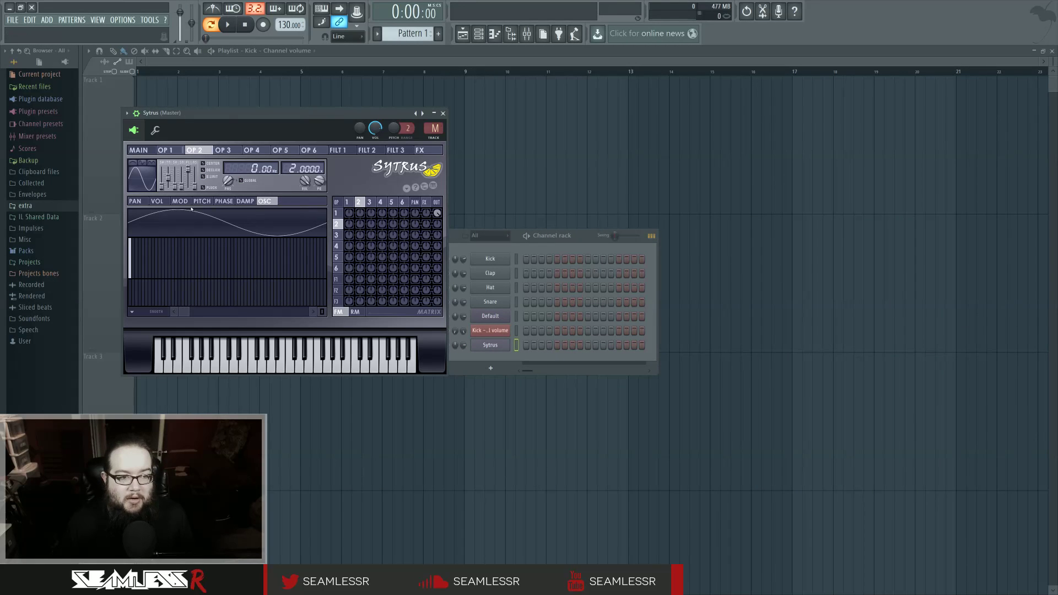
left_click(157, 201)
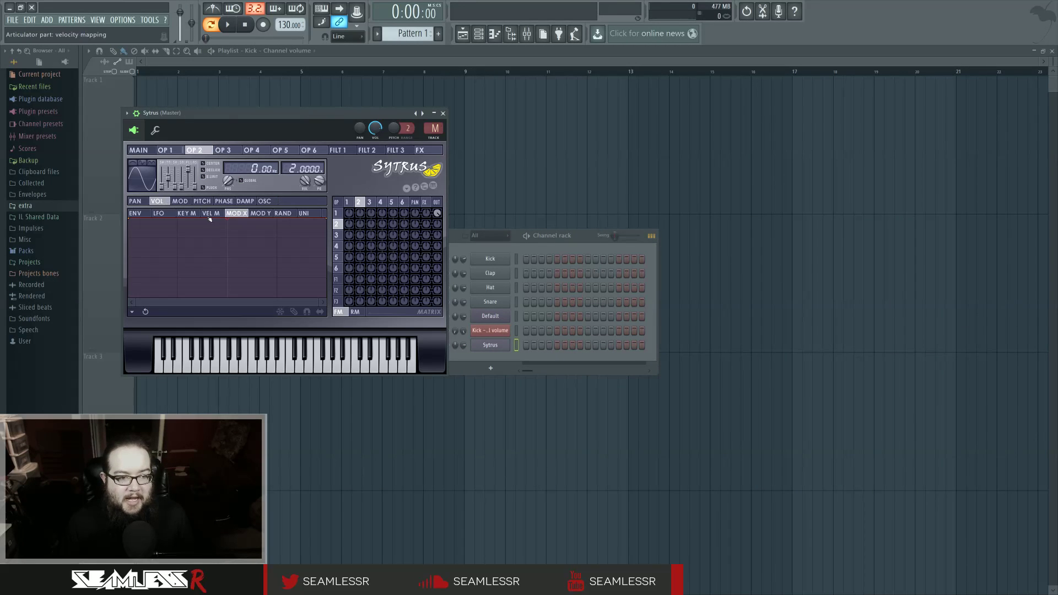
left_click(158, 213)
Reshape operator 2's volume LFO by moving its points and adding a middle and a low point between the peaks
left_click_drag(188, 220, 206, 219)
left_click_drag(175, 258, 154, 220)
left_click_drag(233, 257, 264, 257)
right_click(263, 257)
left_click(277, 271)
right_click(204, 221)
left_click(221, 235)
right_click(176, 243)
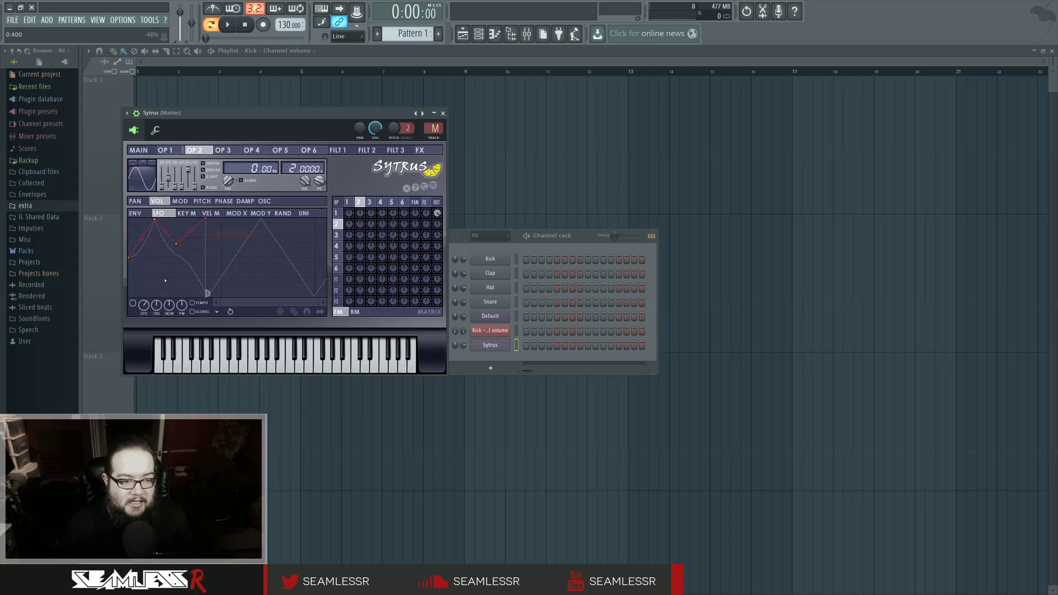
right_click(164, 280)
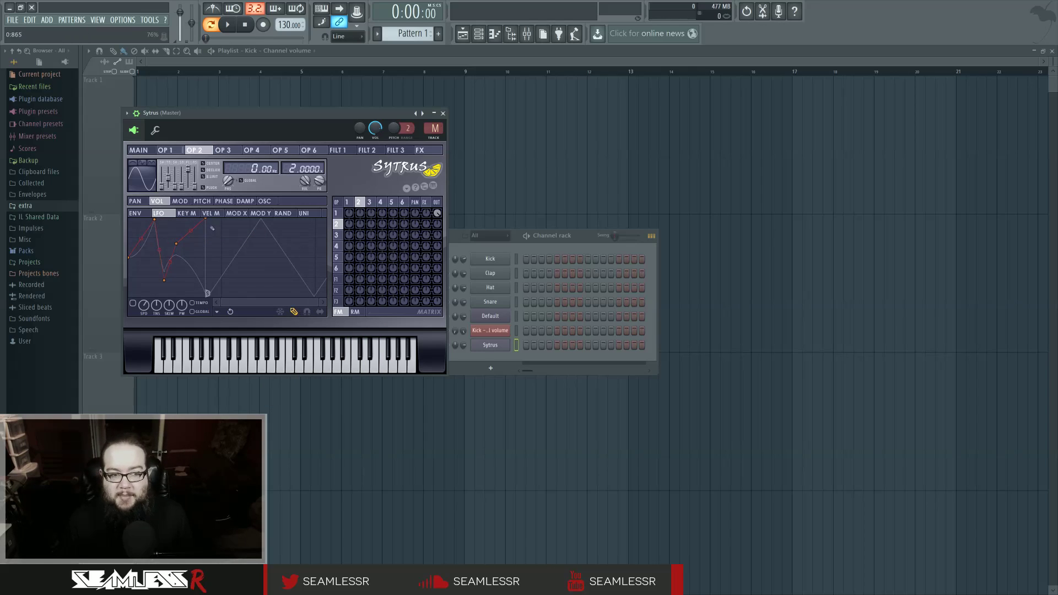
Turn on step editing for operator 2's volume LFO and sweep across the graph, leaving it without custom points
left_click(294, 312)
left_click_drag(128, 257, 649, 254)
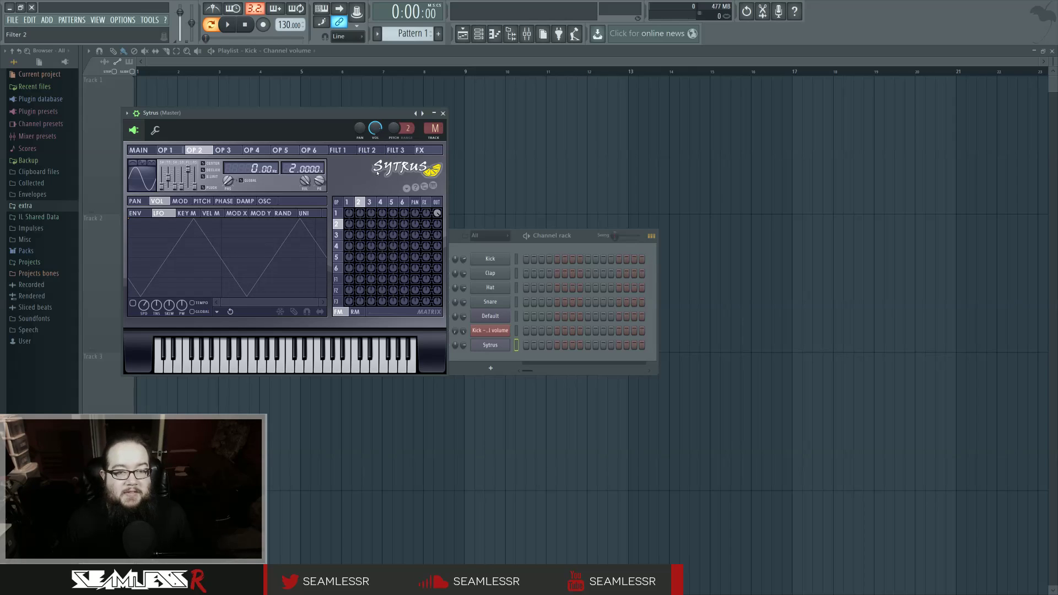
Check operator 1's volume LFO and its pan editor in Sytrus, and close the instrument
left_click(164, 150)
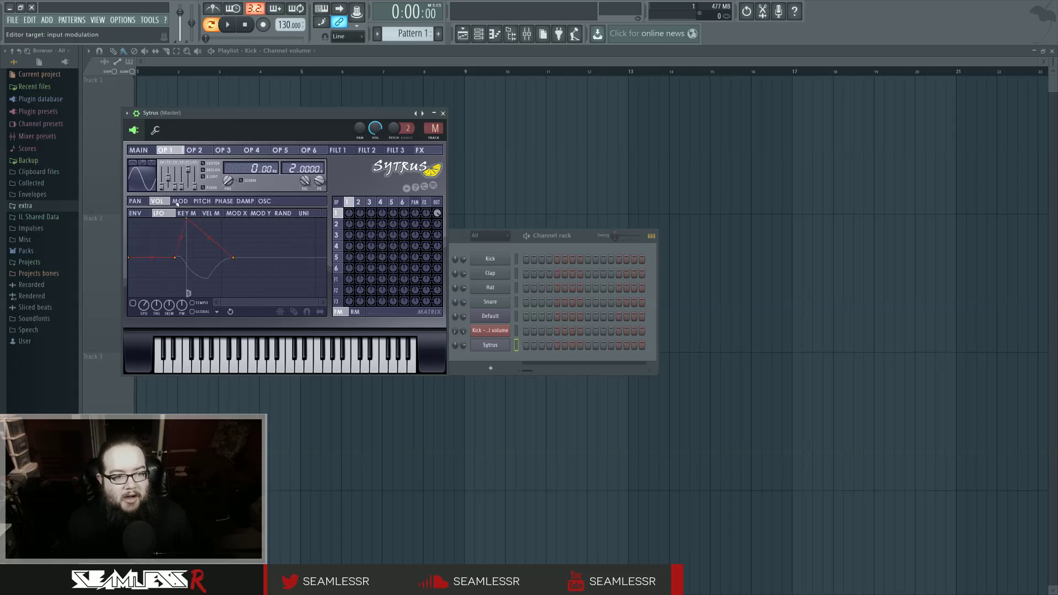
left_click(137, 202)
left_click(442, 113)
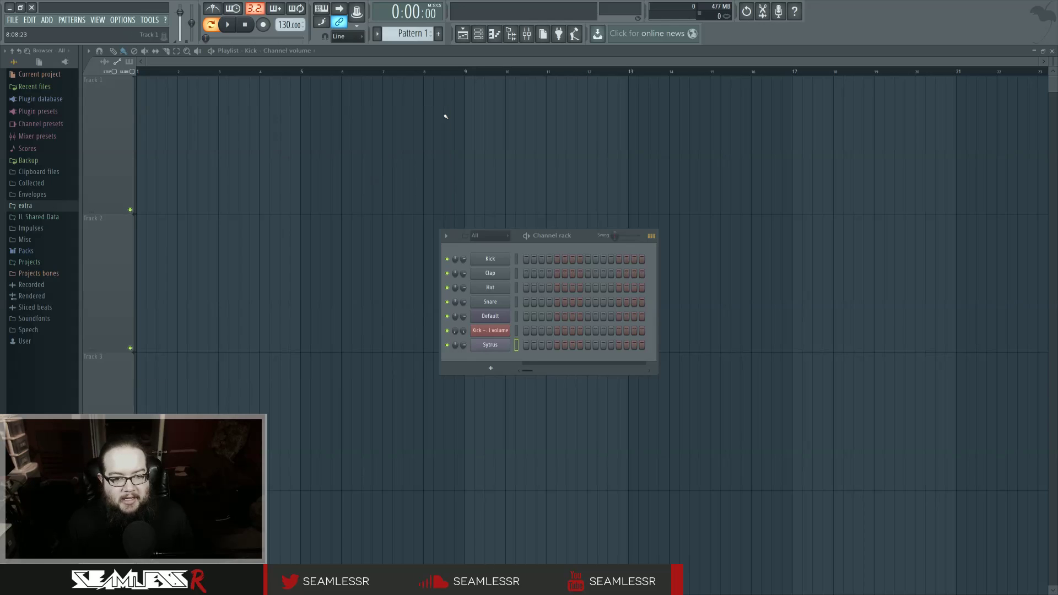
Add a Harmor instrument to the channel rack and show the Harmonic prism graph in its envelope editor
key("F8")
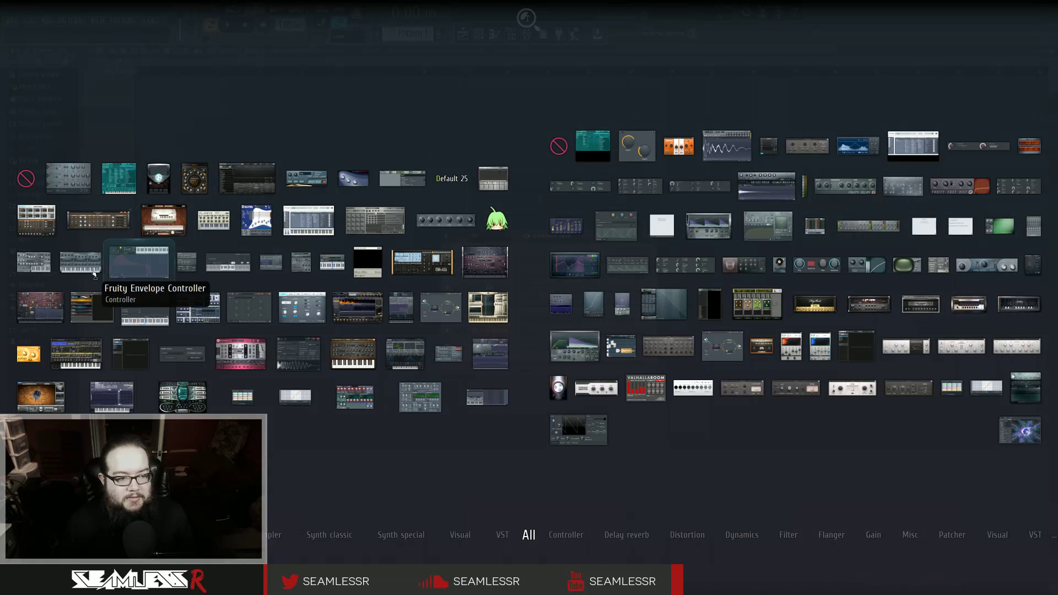
left_click_drag(51, 345, 536, 375)
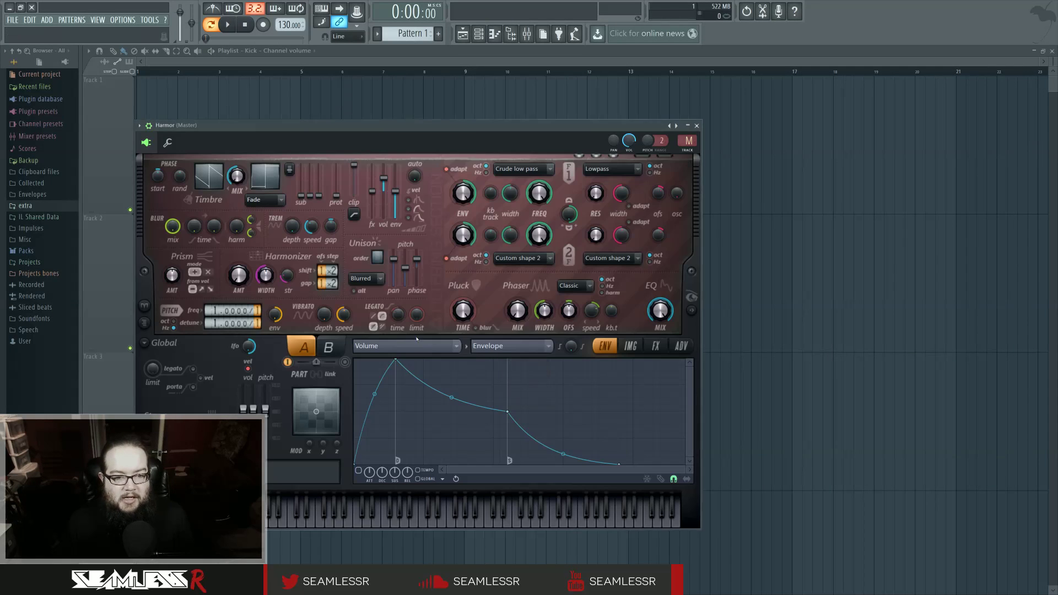
left_click(429, 348)
left_click(551, 346)
left_click(425, 347)
left_click(551, 336)
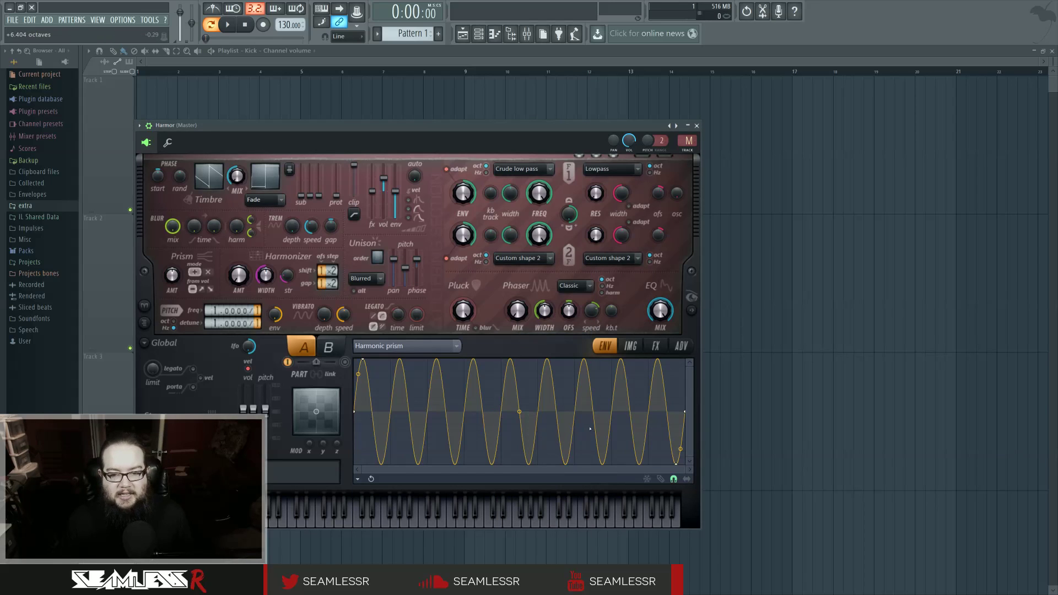
Turn on step editing for Harmor's Harmonic prism graph, erase its inner points to leave a flat line, and close Harmor
left_click(660, 479)
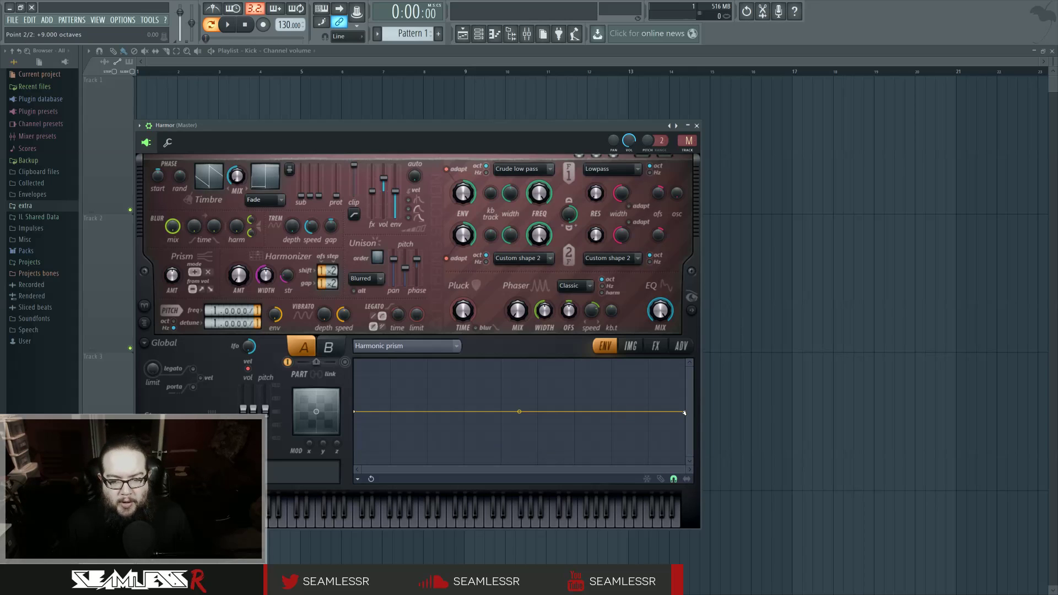
mouse_move(684, 413)
left_mouse_down()
mouse_move(689, 421)
mouse_move(686, 412)
left_mouse_up()
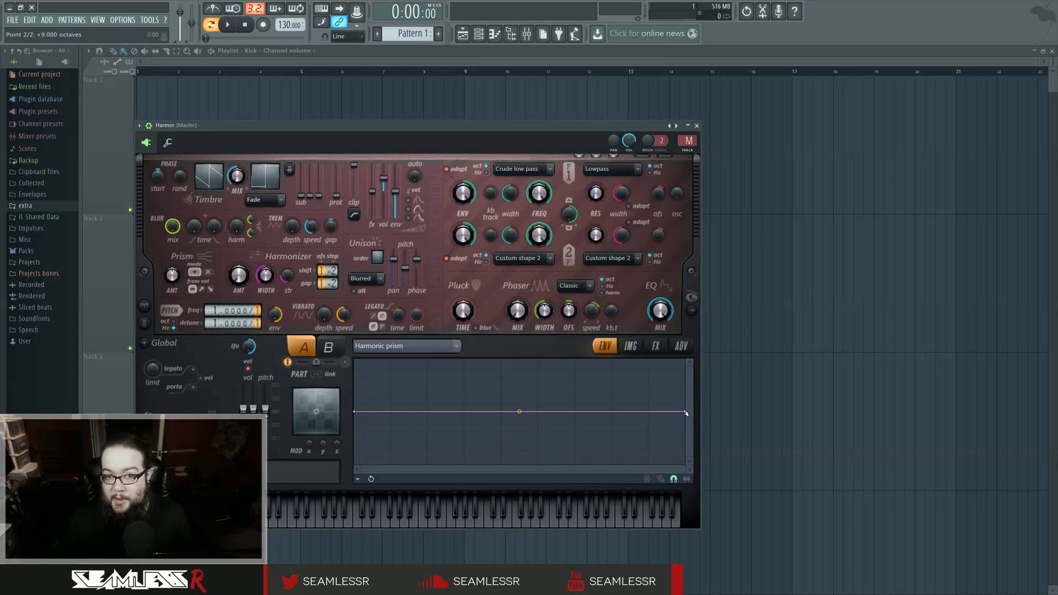
left_click(696, 126)
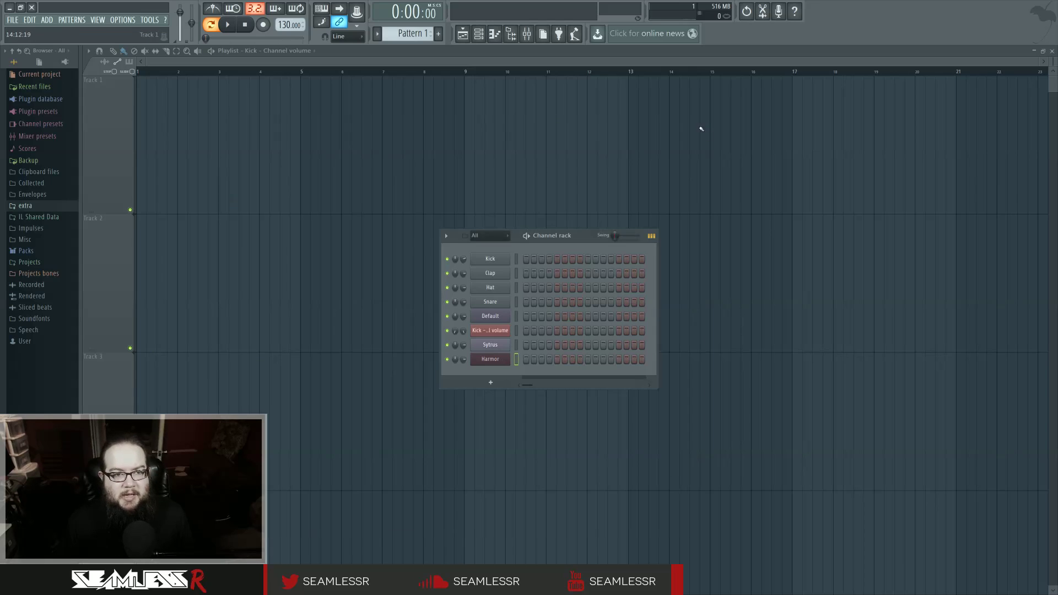
Place the Kick channel volume automation clip on Track 1 from about bar 7 and erase its end point
left_click(484, 282)
left_click(400, 138)
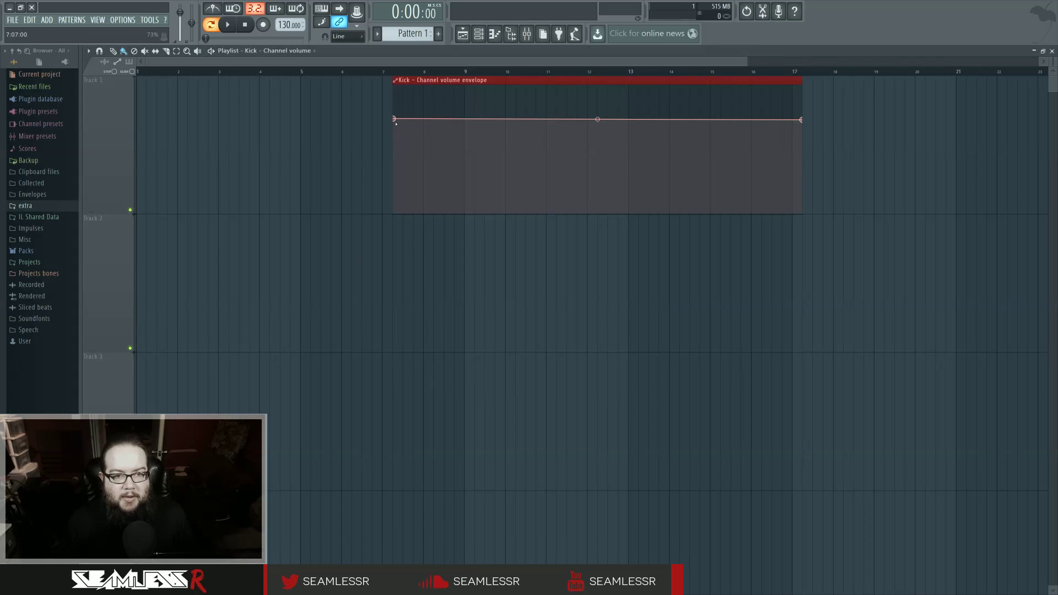
right_click(801, 119)
left_click(821, 134)
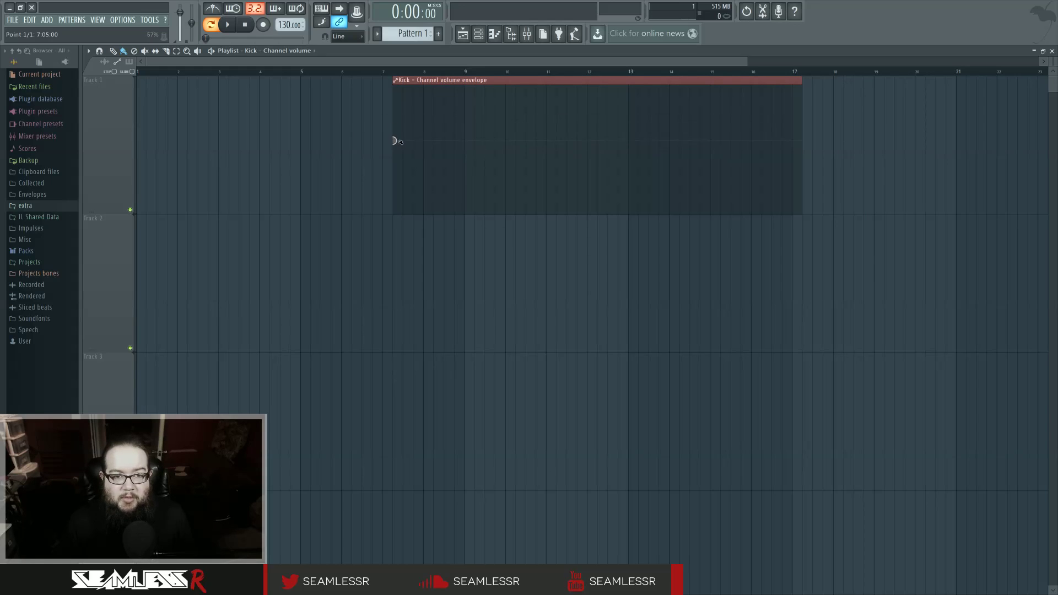
Add automation points across the Kick volume clip, forming a dip around bar 11, a peak around bar 13 and a final rise before bar 17
right_click(395, 141)
right_click(506, 140)
right_click(557, 162)
right_click(638, 114)
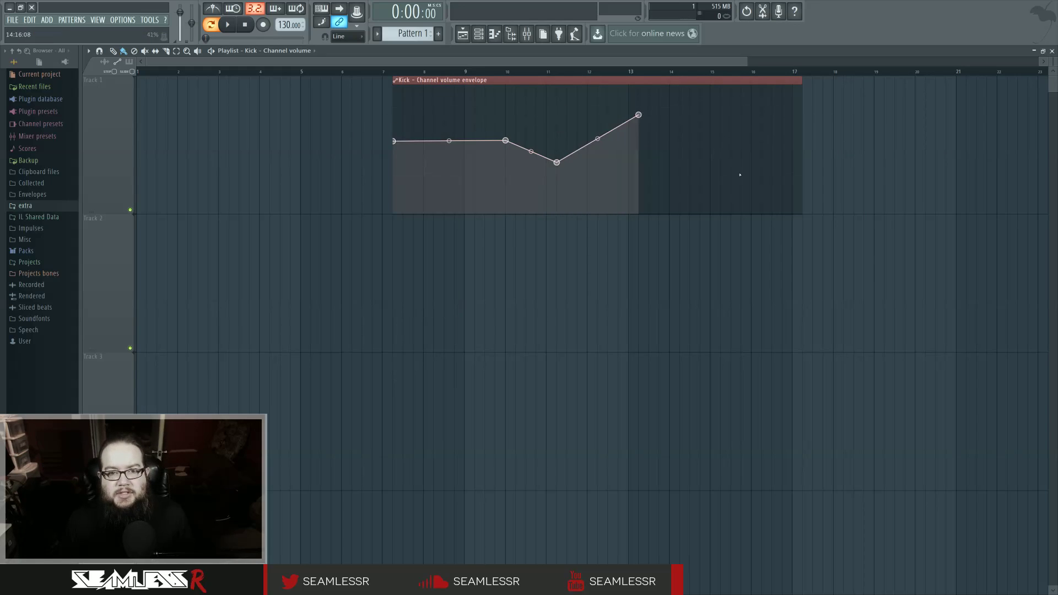
left_click(762, 141)
left_click(782, 117)
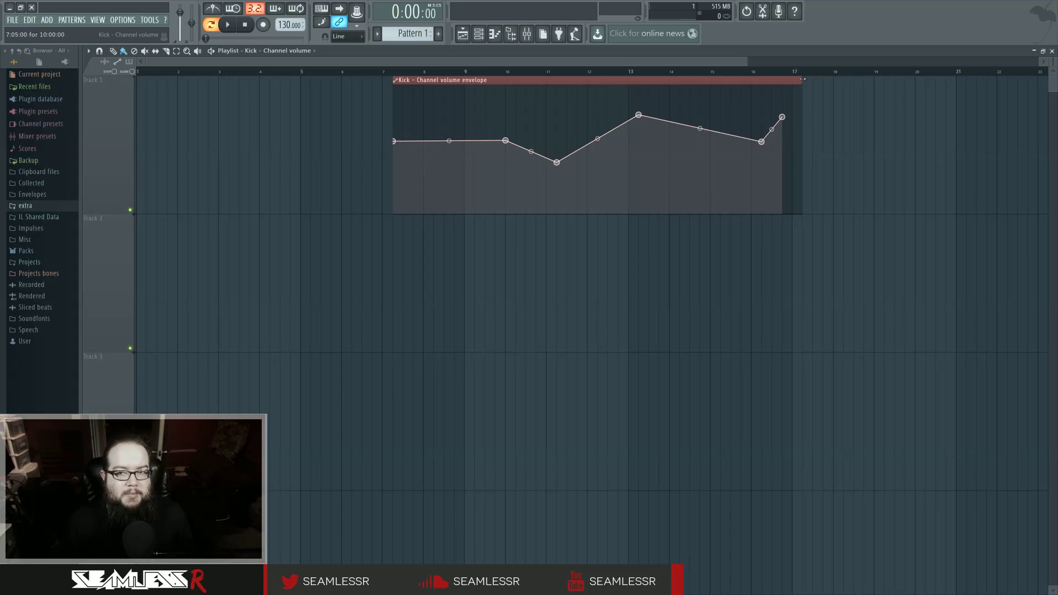
Shorten the Kick volume clip to end at its last automation point, and delete it from the playlist
left_click_drag(802, 82, 786, 83)
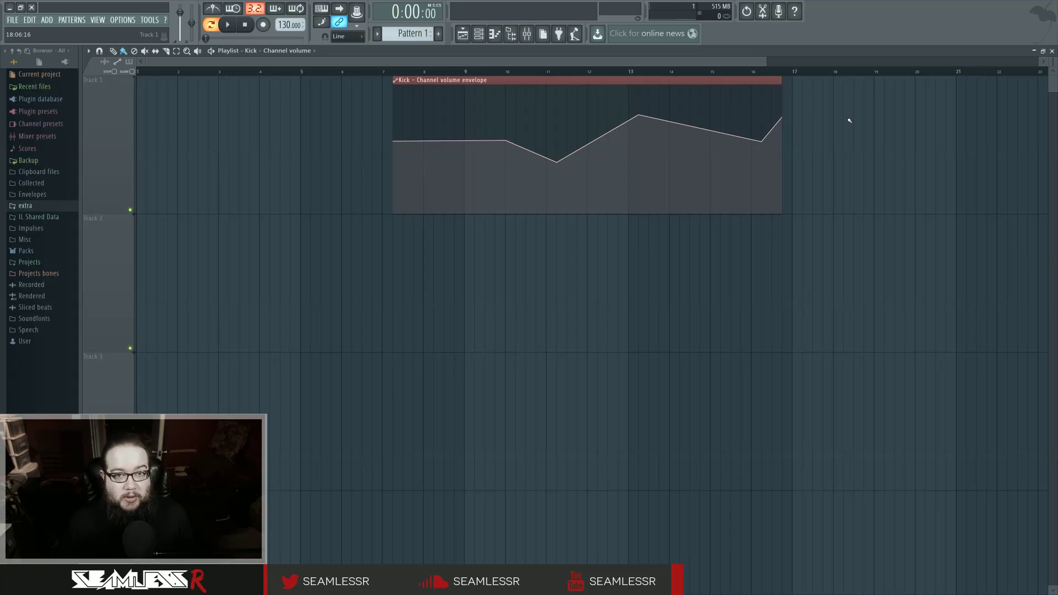
key("Delete")
Load Fruity WaveShaper into effect slot 1 of the Master mixer track and move its window clear of the meters
left_click(527, 33)
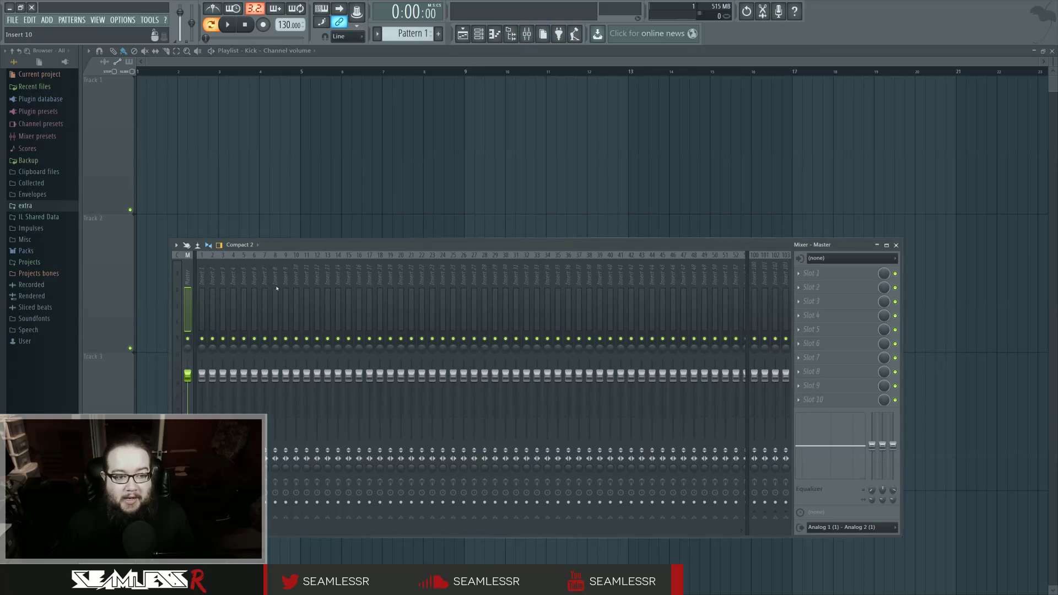
left_click(818, 274)
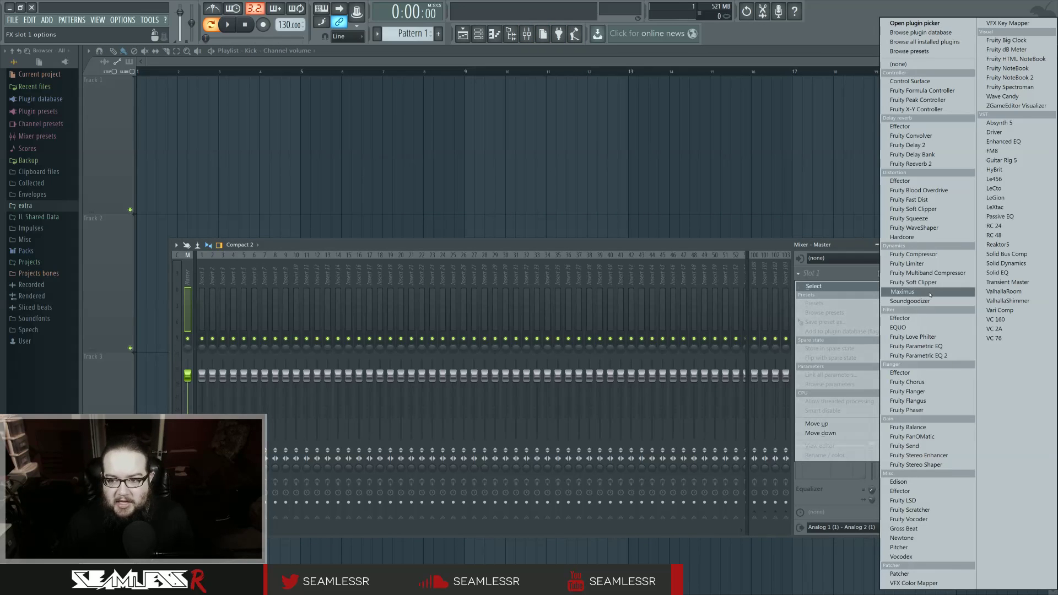
left_click(915, 227)
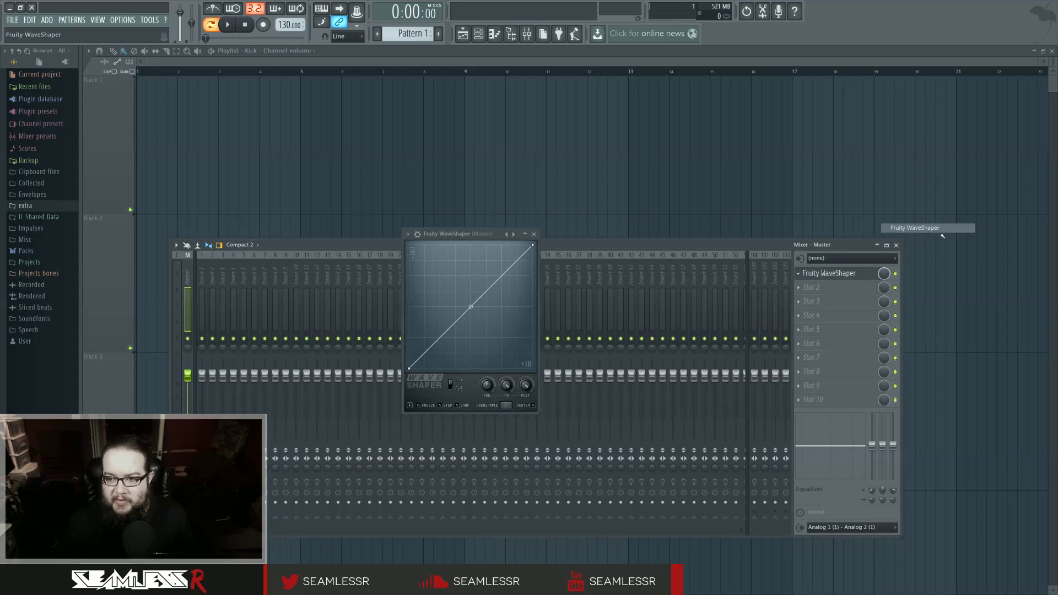
left_click_drag(457, 231, 553, 239)
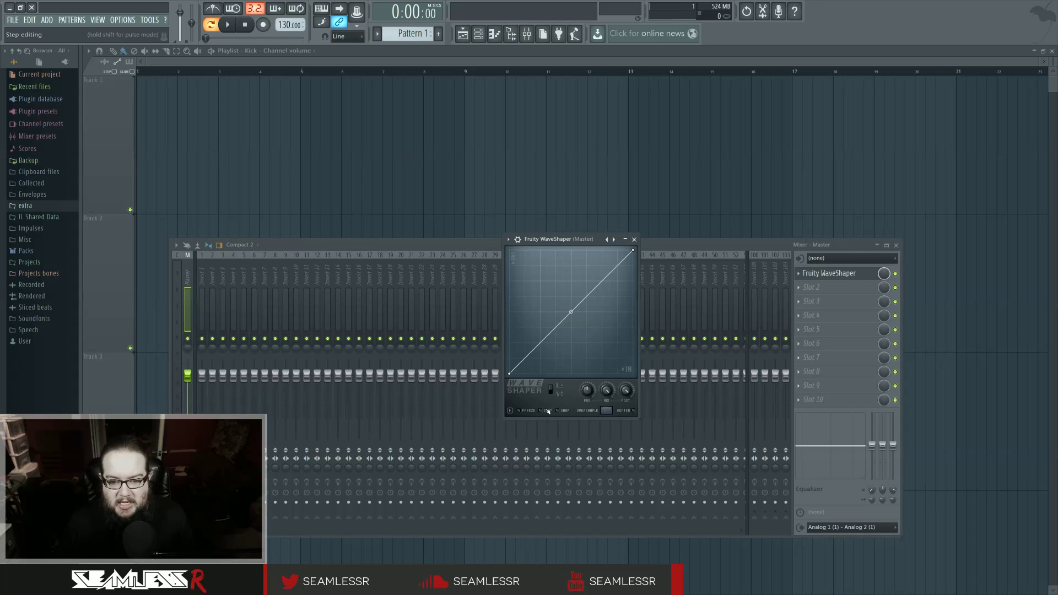
Turn on WaveShaper's step editing, draw a jagged curve with separate spikes, and sweep across the graph to erase the drawn points
mouse_move(512, 370)
left_mouse_down()
mouse_move(531, 335)
mouse_move(584, 346)
mouse_move(597, 270)
mouse_move(619, 275)
mouse_move(631, 256)
left_mouse_up()
left_click_drag(564, 344, 541, 264)
left_click_drag(559, 349, 555, 368)
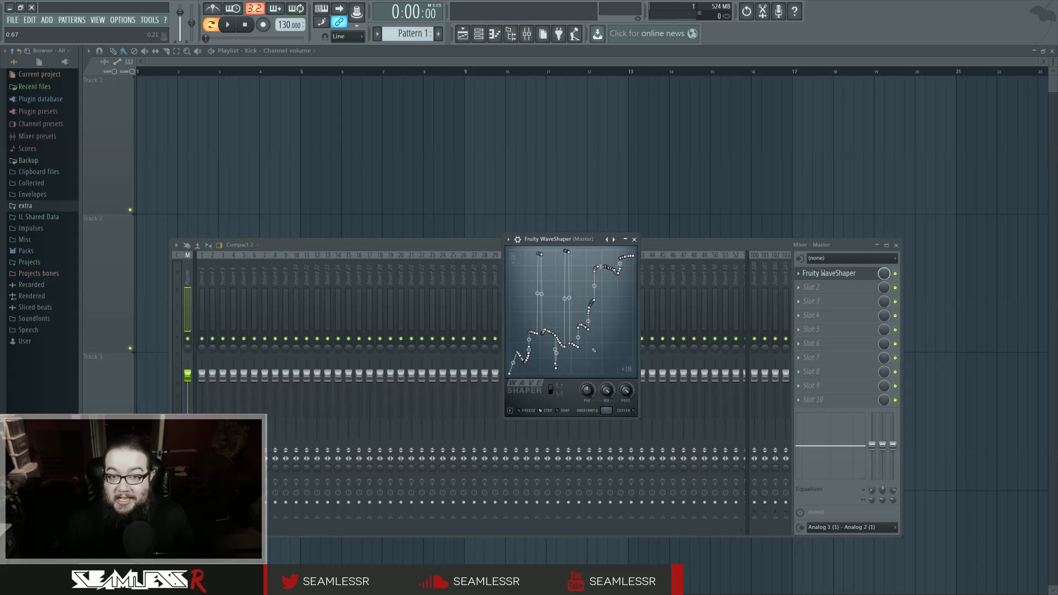
mouse_move(594, 350)
left_mouse_down()
mouse_move(609, 266)
mouse_move(513, 326)
left_mouse_up()
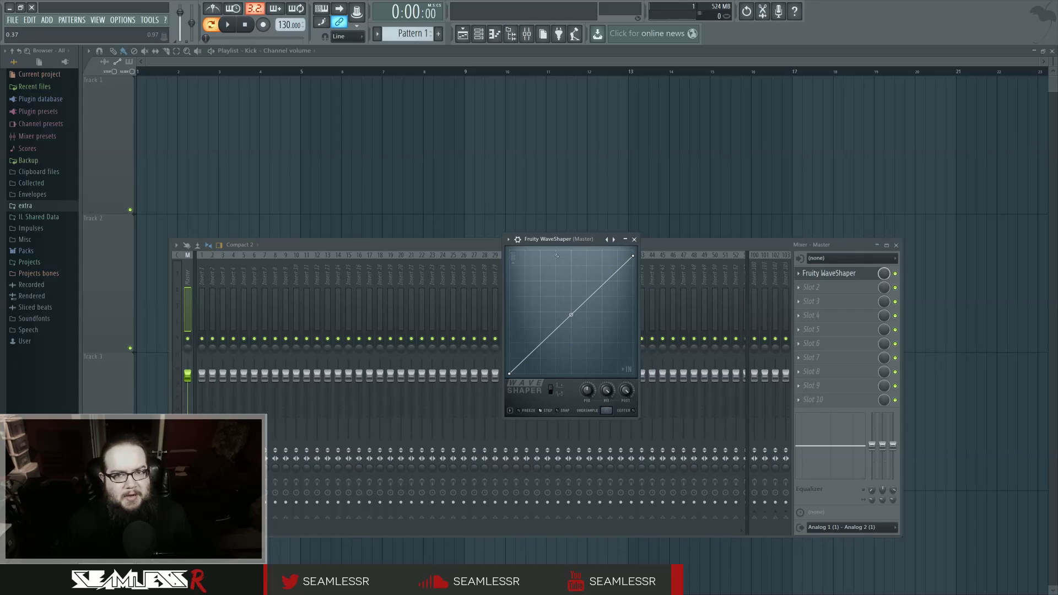
Close Fruity WaveShaper, the mixer, the playlist and the Kick channel volume settings, leaving the channel rack open
left_click(634, 239)
left_click(896, 246)
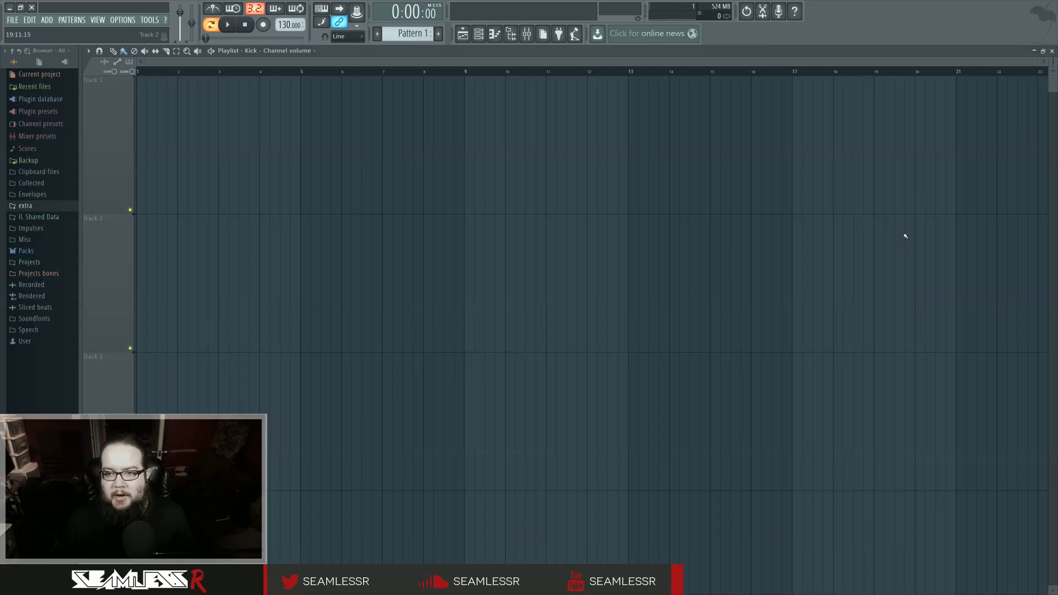
left_click(1051, 51)
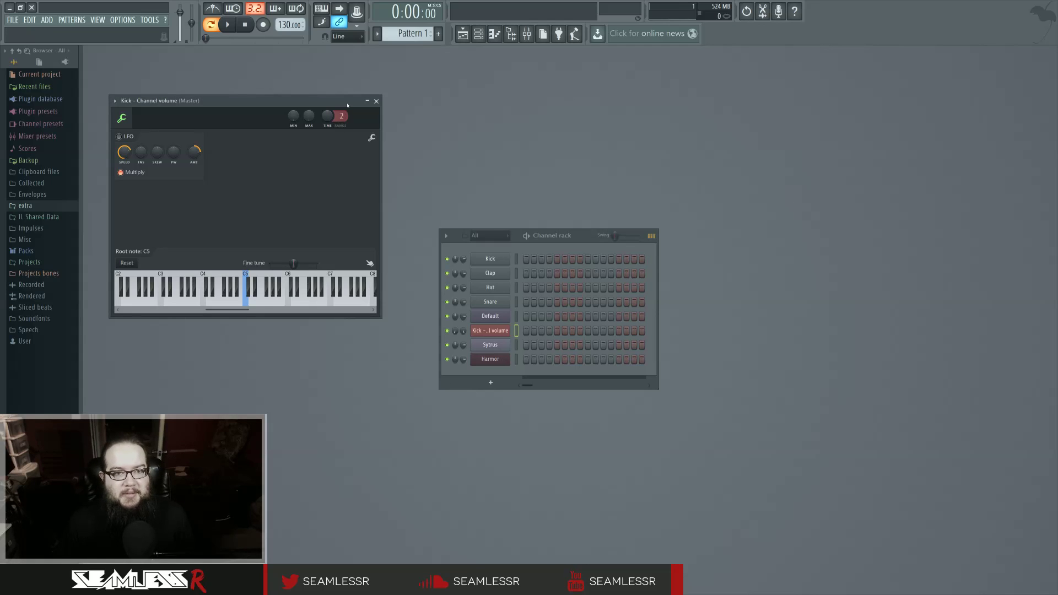
left_click(377, 101)
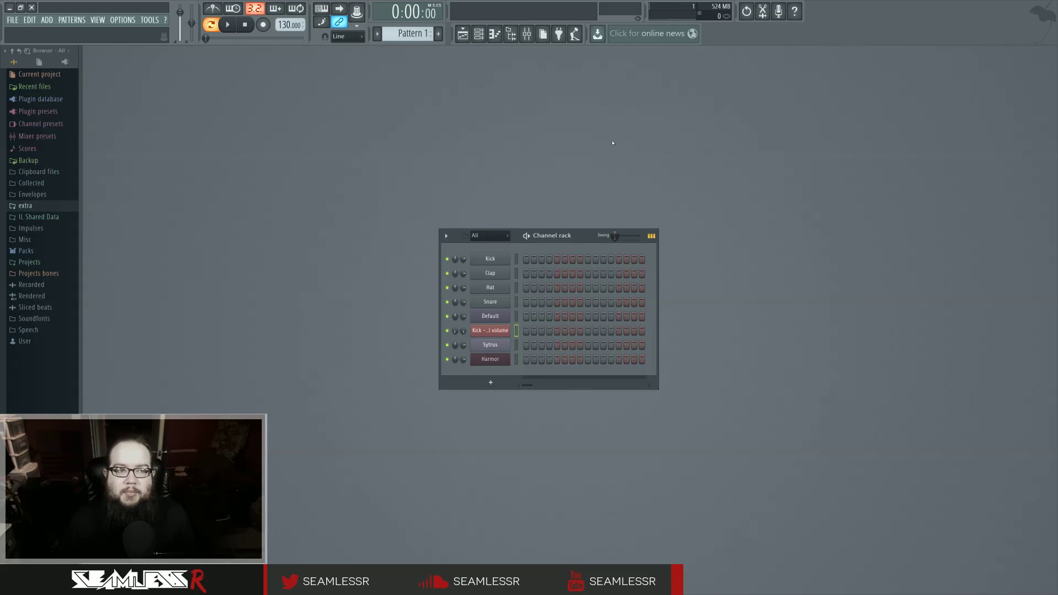